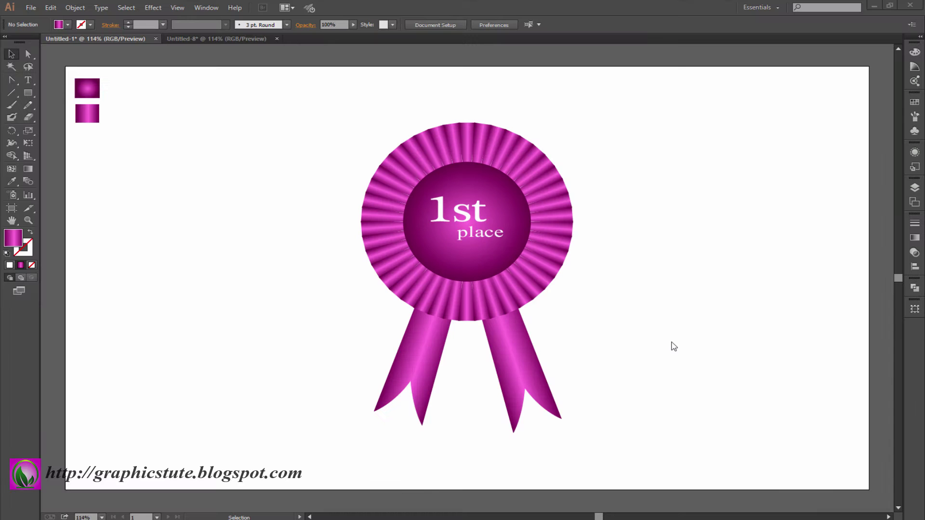
# - Show rulers in Untitled-8 and add horizontal and vertical guides crossing at the artboard centre
pyautogui.click(207, 41)
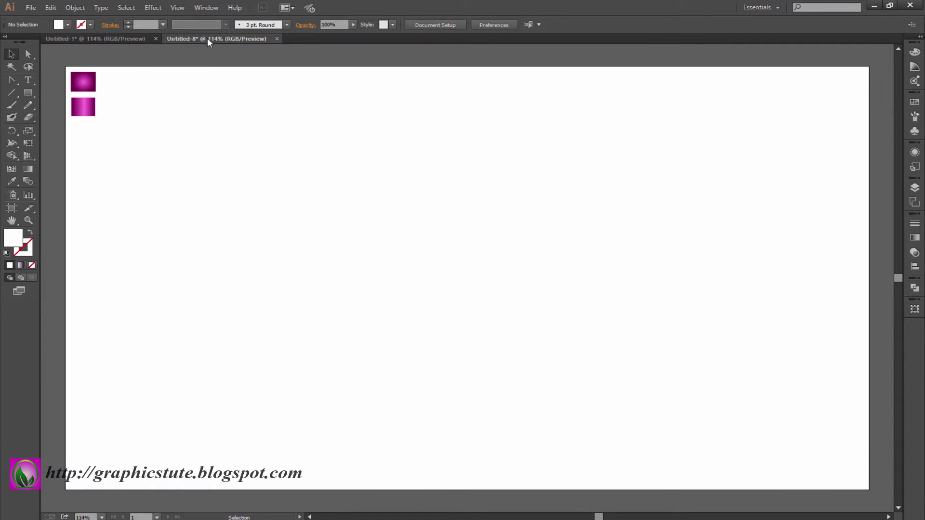
pyautogui.click(178, 8)
pyautogui.moveTo(217, 226)
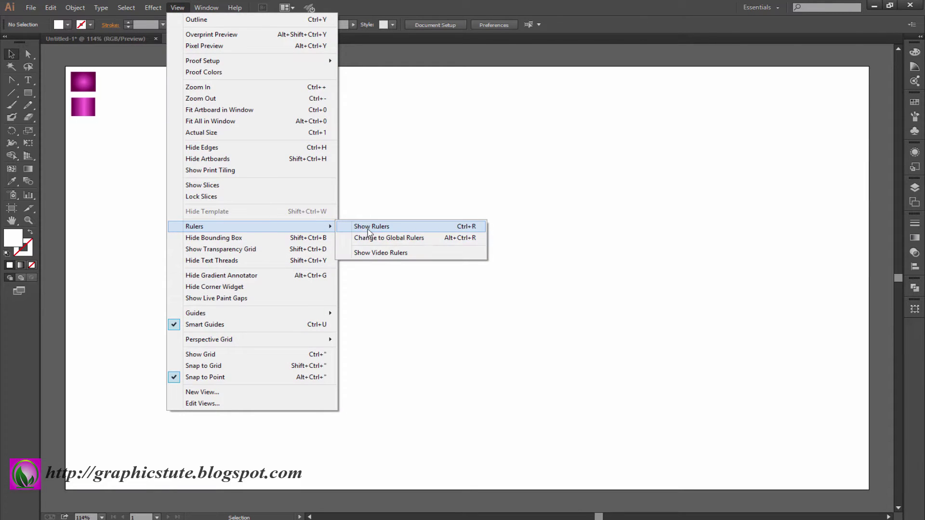
pyautogui.click(354, 227)
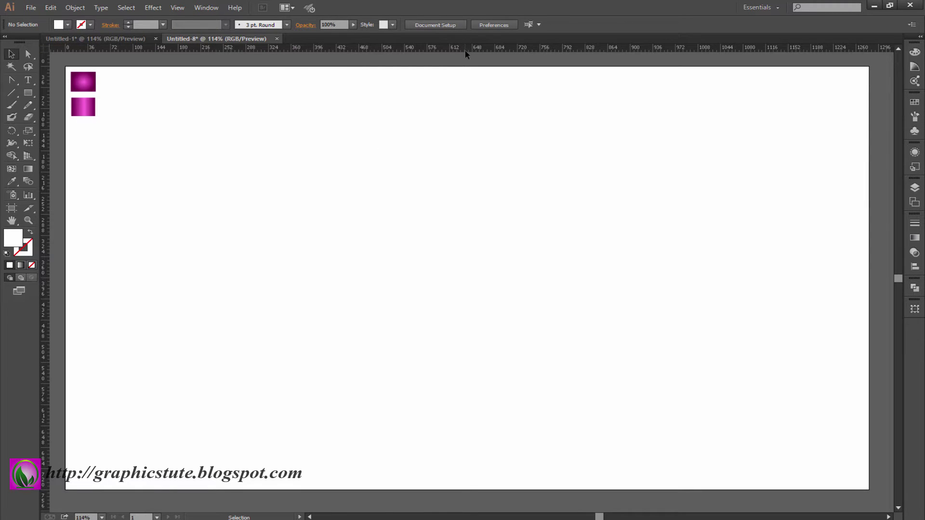
pyautogui.moveTo(465, 51); pyautogui.dragTo(442, 278)
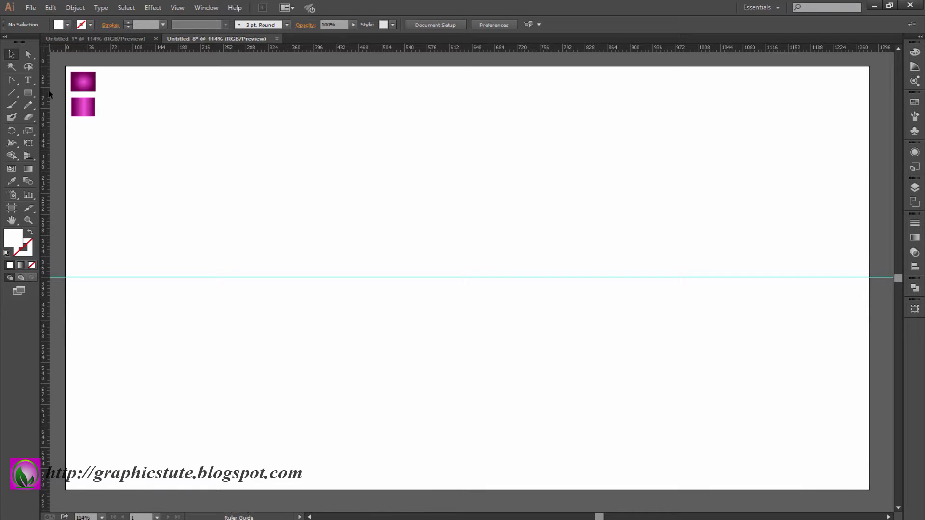
pyautogui.moveTo(48, 93); pyautogui.dragTo(472, 106)
pyautogui.moveTo(28, 93); pyautogui.dragTo(77, 118)
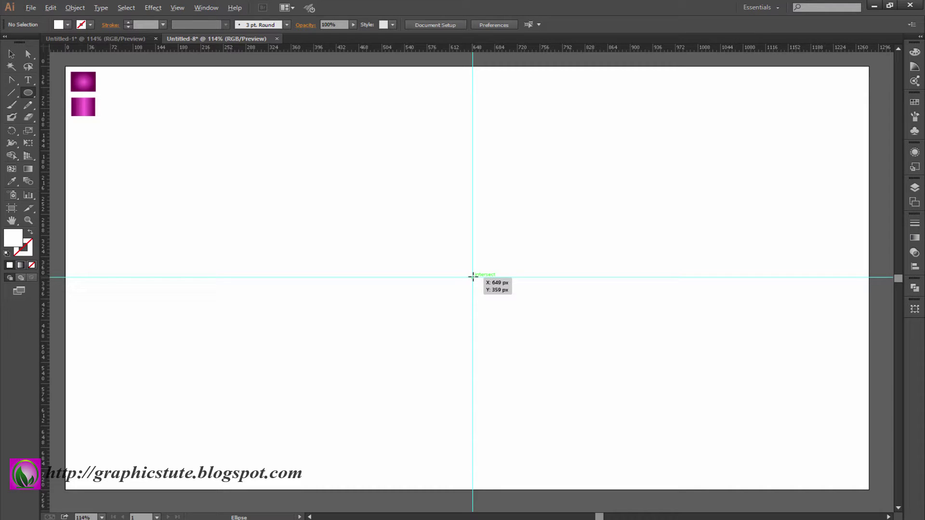
# - Draw a circle on the guide crossing and give it the magenta radial gradient swatch
pyautogui.moveTo(472, 277); pyautogui.dragTo(401, 219)
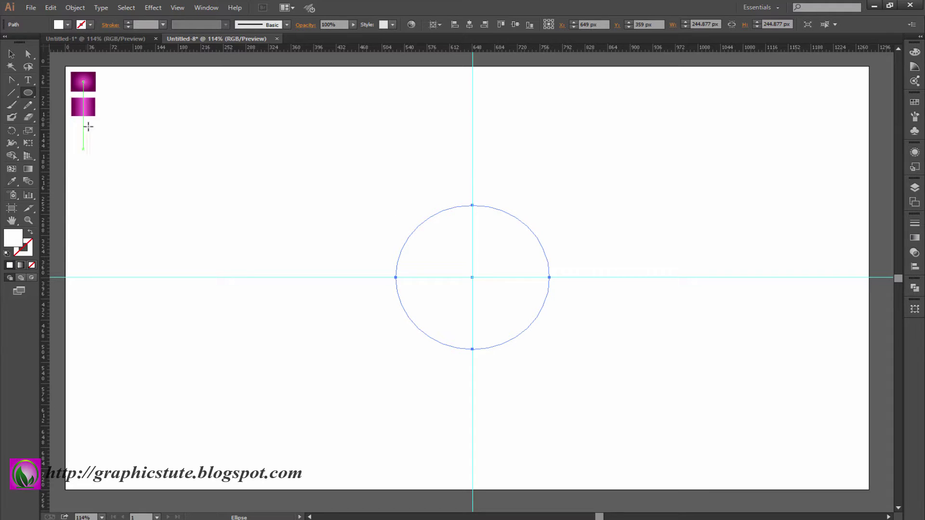
pyautogui.press('i')
pyautogui.click(84, 82)
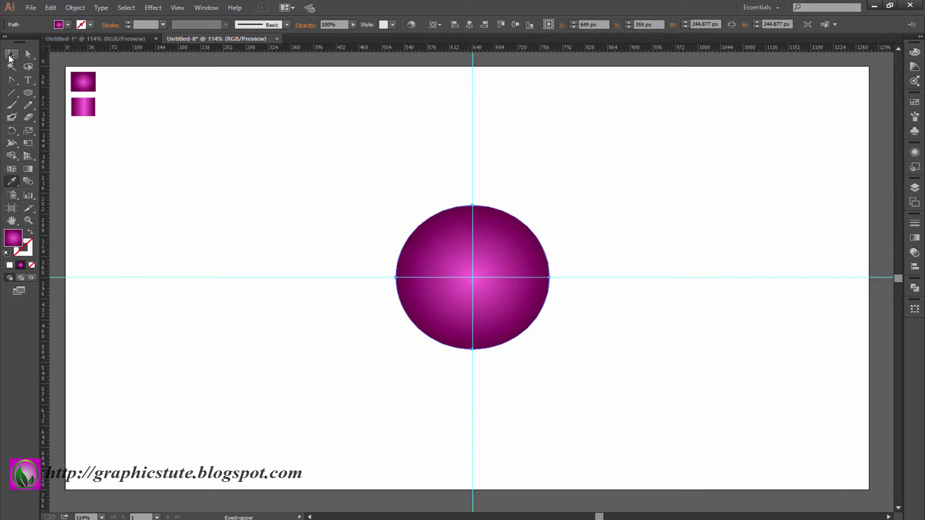
pyautogui.click(10, 56)
# - Draw a narrow rectangle above the circle and fill it with the linear gradient swatch
pyautogui.moveTo(27, 92); pyautogui.dragTo(29, 94)
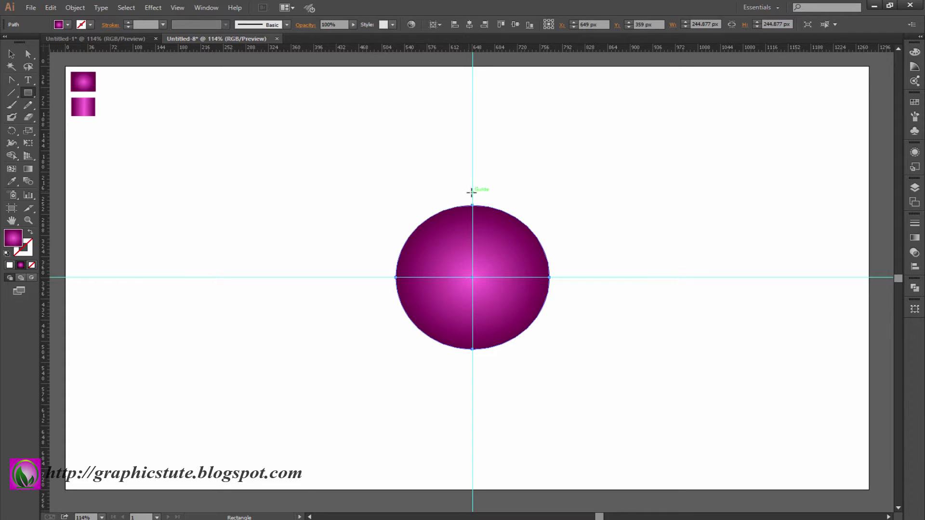
pyautogui.moveTo(472, 192); pyautogui.dragTo(464, 168)
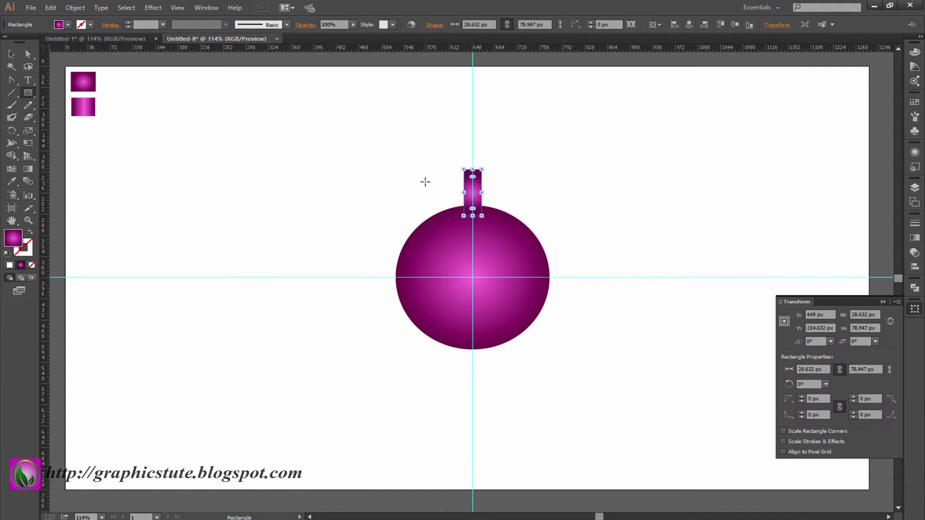
pyautogui.click(883, 302)
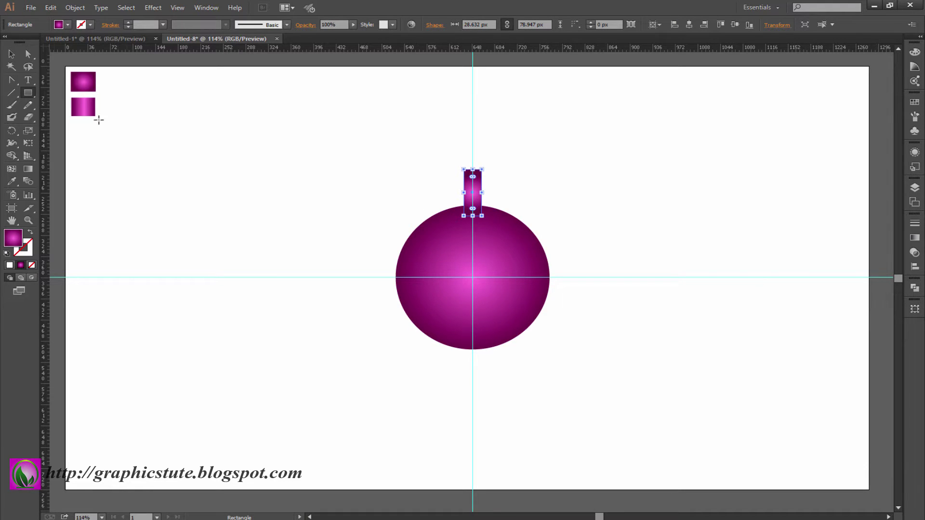
pyautogui.press('i')
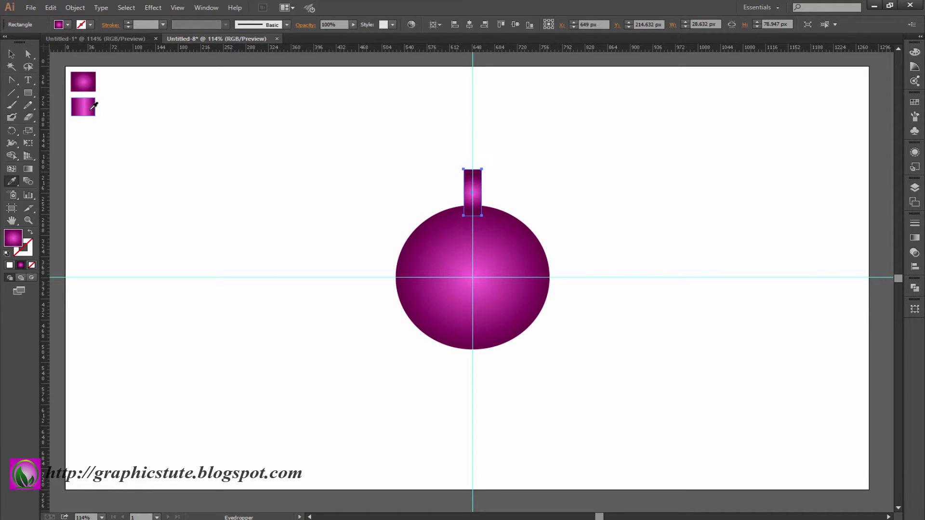
pyautogui.click(88, 107)
pyautogui.click(11, 54)
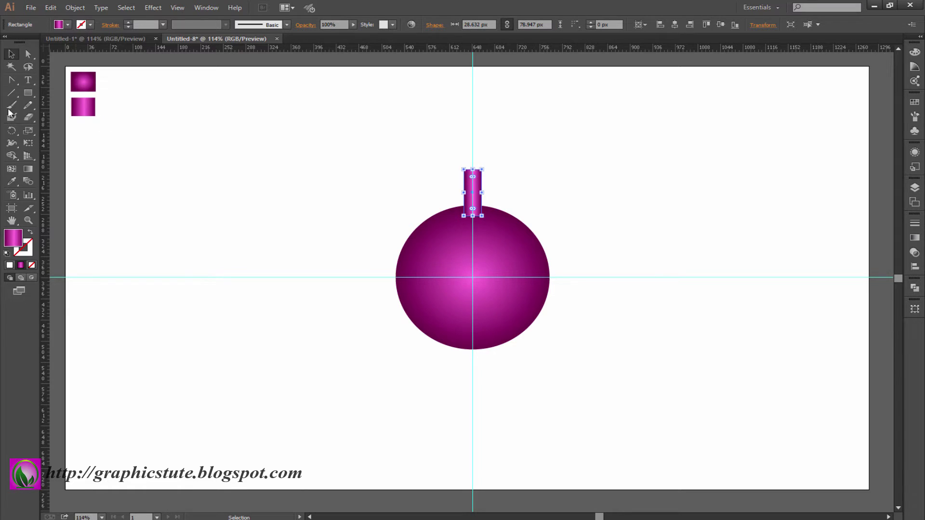
# - Taper the rectangle with perspective distort, nudge it down, and send it behind the circle
pyautogui.click(32, 142)
pyautogui.hotkey('ctrl', 'alt', 'shift')
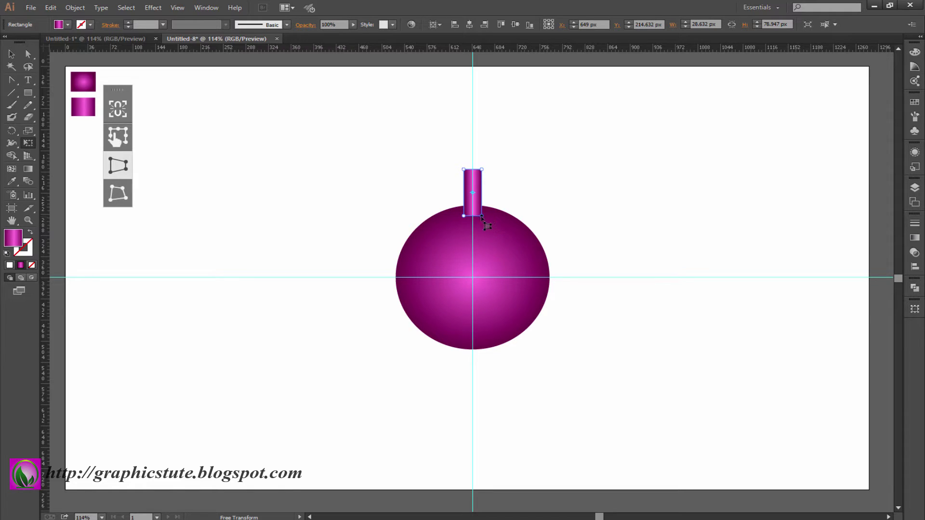
pyautogui.moveTo(482, 217); pyautogui.dragTo(478, 216)
pyautogui.click(12, 55)
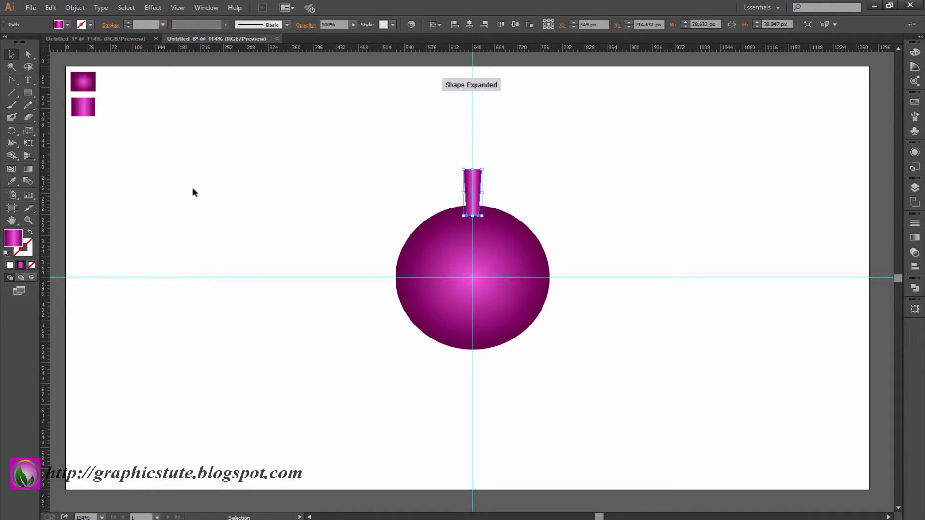
pyautogui.press('Down')
pyautogui.press('Down')
pyautogui.press('Down')
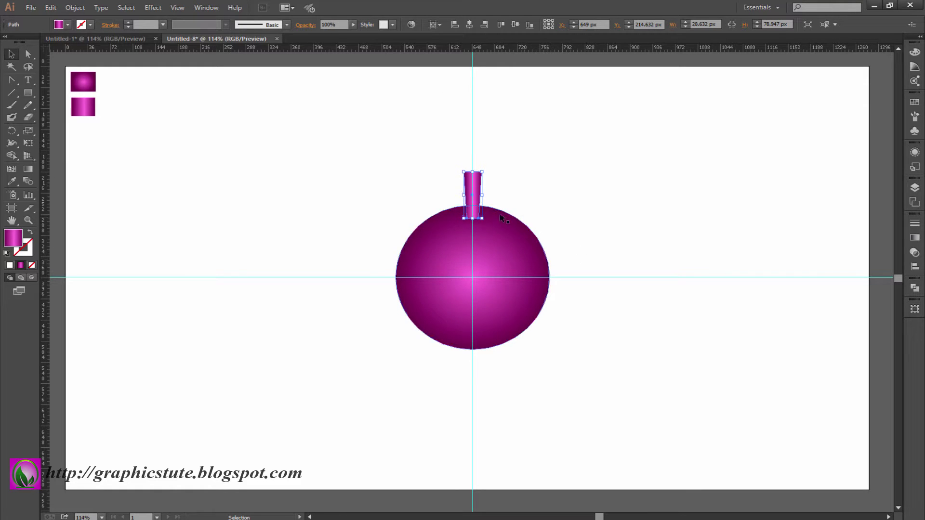
pyautogui.press('Down')
pyautogui.press('Down')
pyautogui.press('Down')
pyautogui.rightClick(477, 190)
pyautogui.moveTo(507, 336)
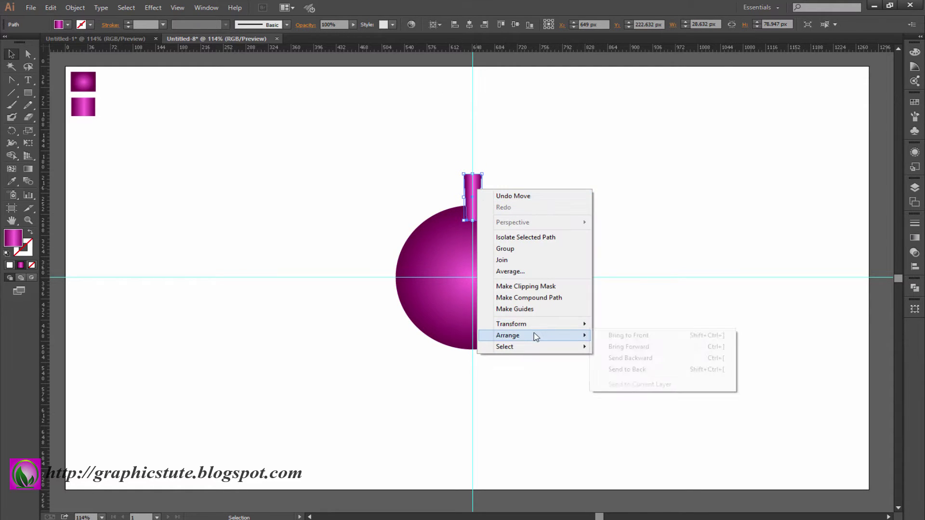
pyautogui.click(641, 369)
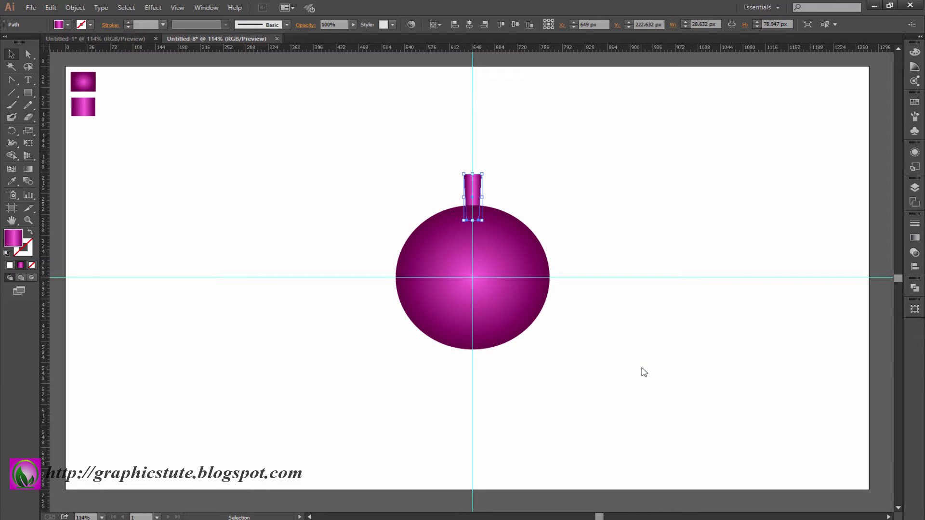
# - Rotate-copy the strip around the circle centre at 360/42 degrees, repeating with Ctrl+D
pyautogui.click(12, 130)
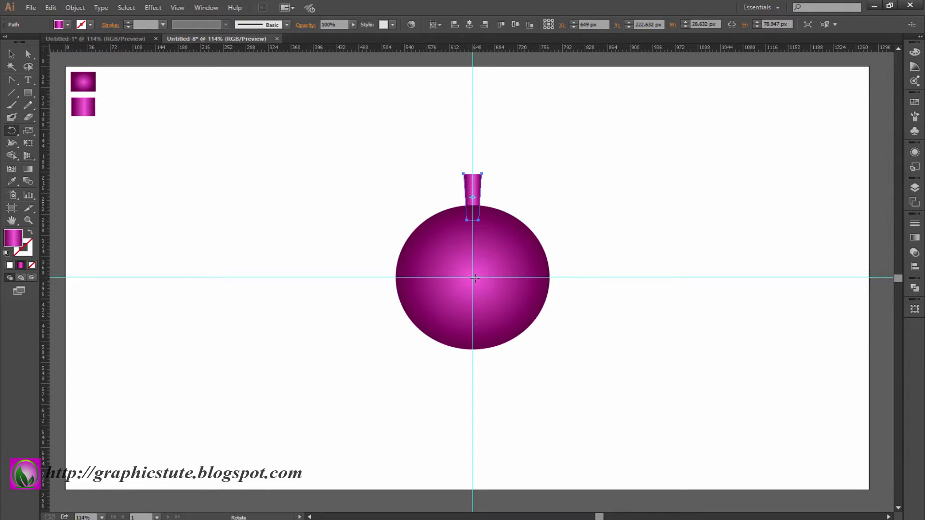
pyautogui.keyDown('alt'); pyautogui.click(472, 277); pyautogui.keyUp('alt')
pyautogui.write('360/42')
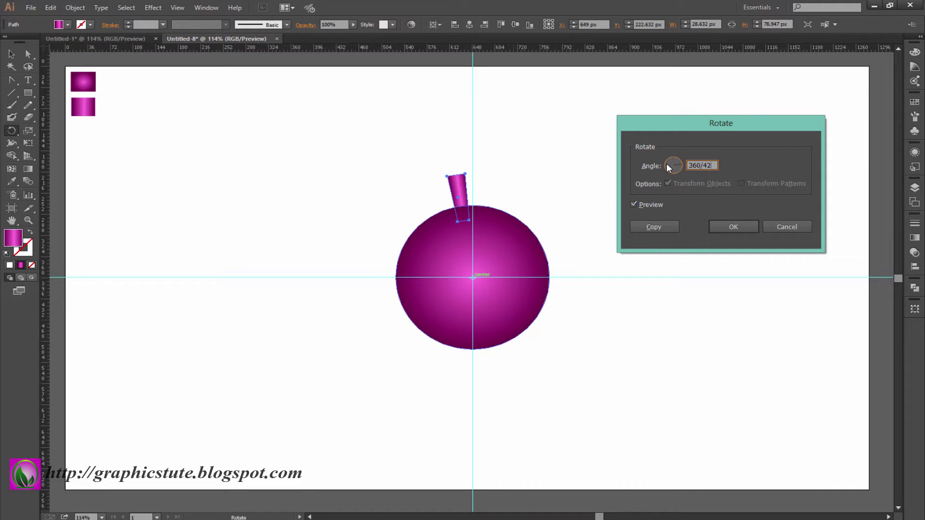
pyautogui.click(651, 229)
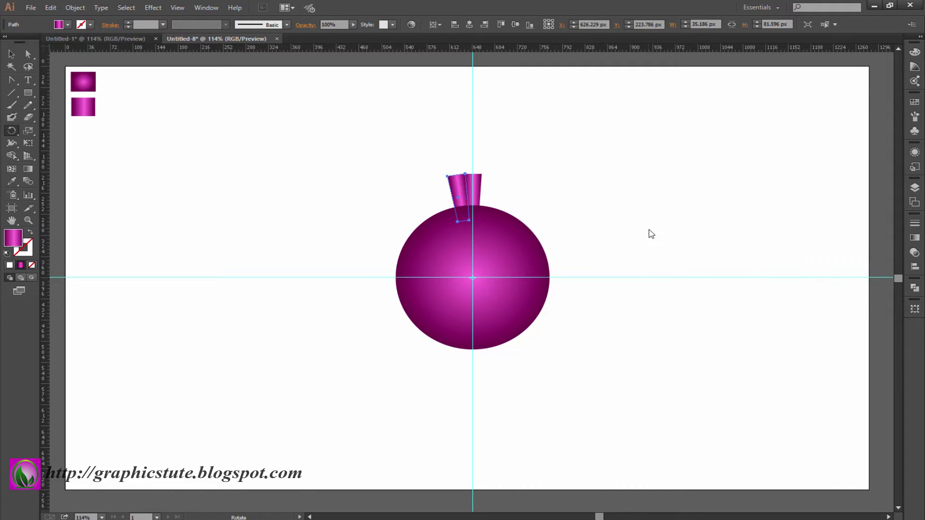
pyautogui.hotkey('ctrl', 'd')
pyautogui.hotkey('ctrl', 'd')
pyautogui.hotkey('ctrl', 'd')
pyautogui.hotkey('ctrl', 'd')
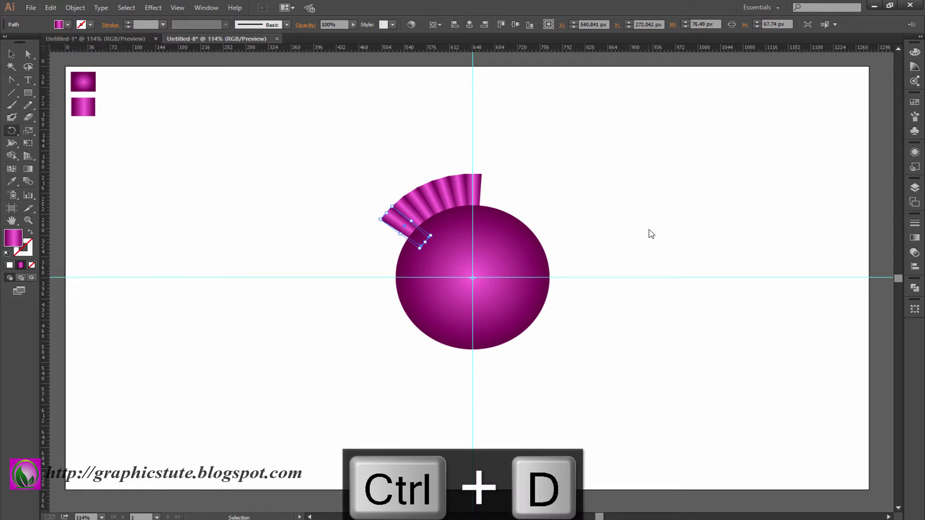
pyautogui.hotkey('ctrl', 'd')
pyautogui.hotkey('ctrl', 'd')
pyautogui.hotkey('ctrl', 'd')
pyautogui.hotkey('ctrl', 'd')
pyautogui.hotkey('ctrl', 'd')
pyautogui.hotkey('ctrl', 'd')
pyautogui.hotkey('ctrl', 'd')
pyautogui.hotkey('ctrl', 'd')
pyautogui.hotkey('ctrl', 'd')
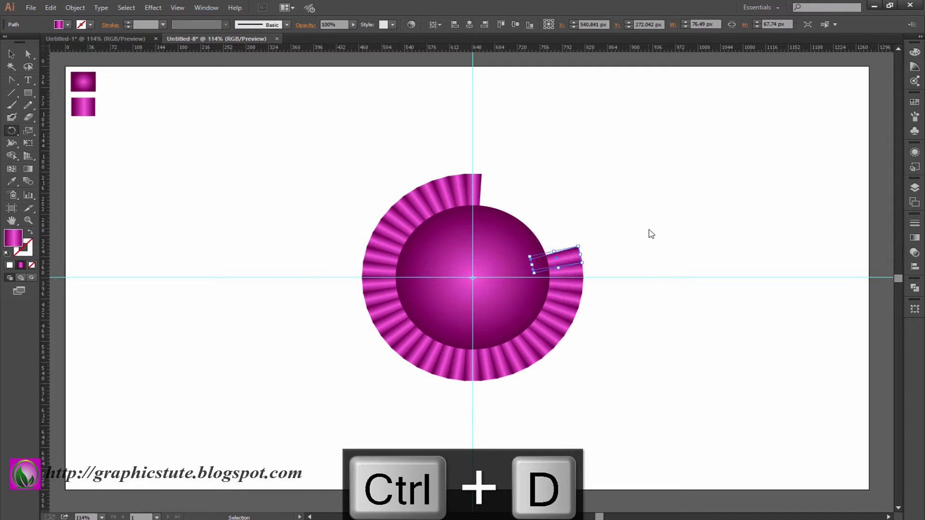
pyautogui.hotkey('ctrl', 'd')
pyautogui.hotkey('ctrl', 'd')
pyautogui.hotkey('ctrl', 'd')
pyautogui.hotkey('ctrl', 'd')
pyautogui.hotkey('ctrl', 'd')
pyautogui.hotkey('ctrl', 'd')
pyautogui.hotkey('ctrl', 'd')
pyautogui.hotkey('ctrl', 'd')
pyautogui.hotkey('ctrl', 'd')
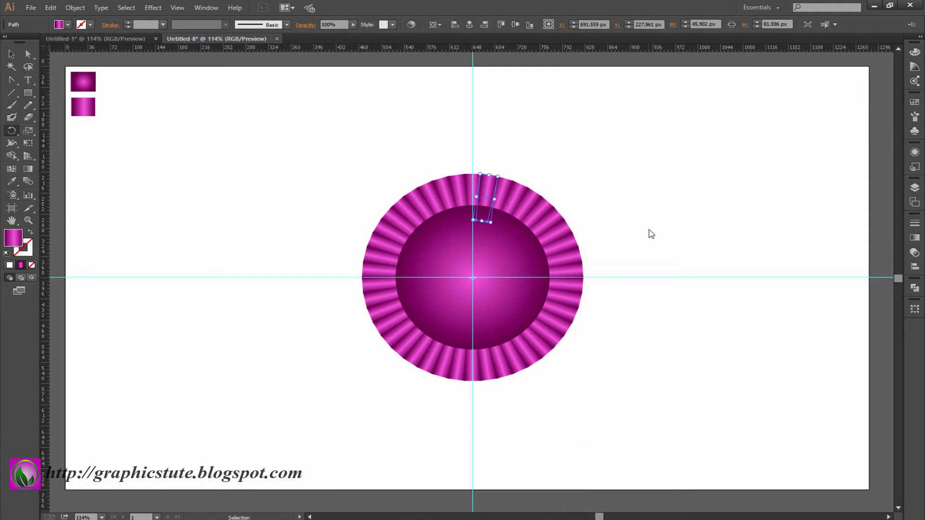
# - Draw a tall 71 × 258 px rectangle left of the rosette with a horizontal magenta gradient
pyautogui.press('v')
pyautogui.moveTo(28, 95); pyautogui.dragTo(58, 93)
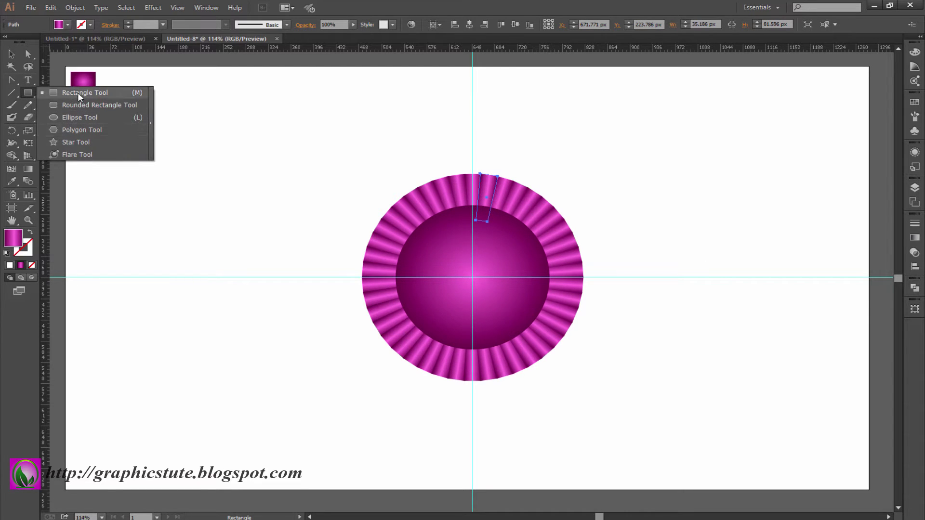
pyautogui.moveTo(170, 157); pyautogui.dragTo(213, 309)
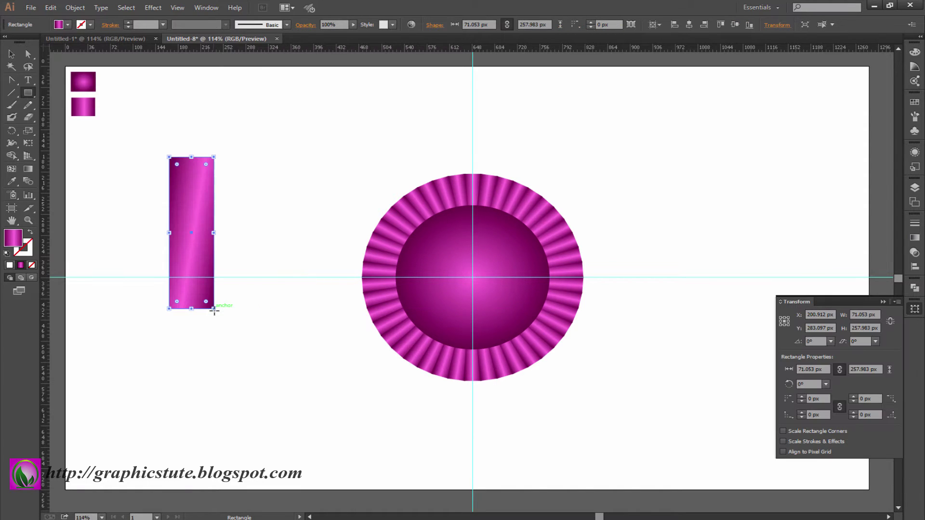
pyautogui.click(28, 169)
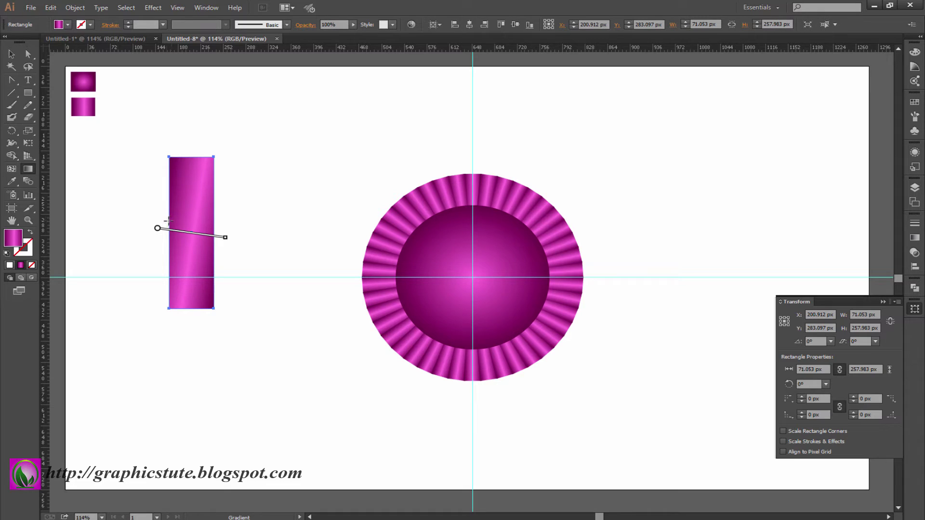
pyautogui.moveTo(167, 233); pyautogui.dragTo(223, 234)
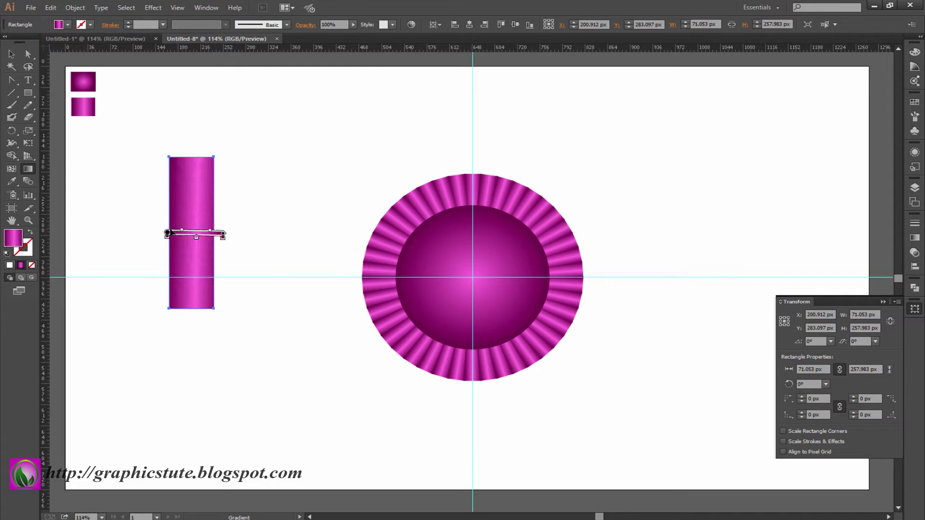
pyautogui.press('v')
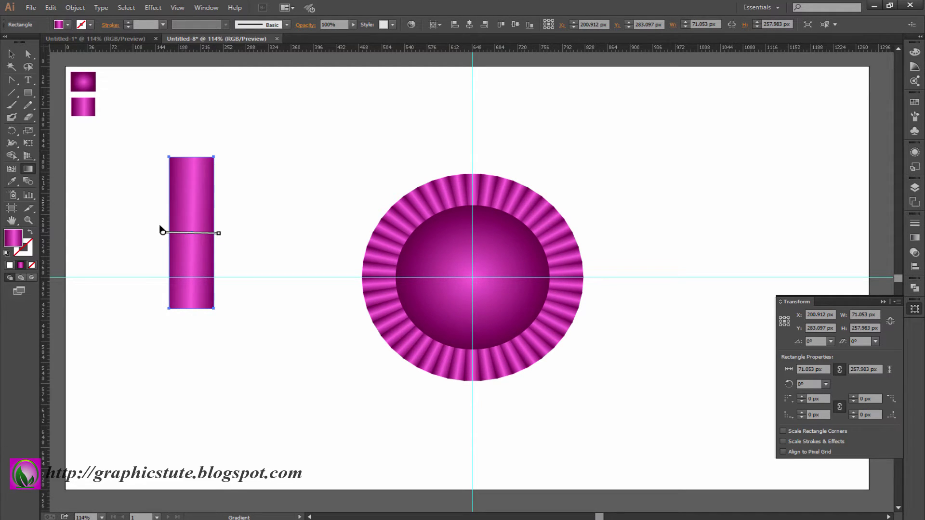
pyautogui.press('g')
pyautogui.moveTo(157, 255); pyautogui.dragTo(220, 256)
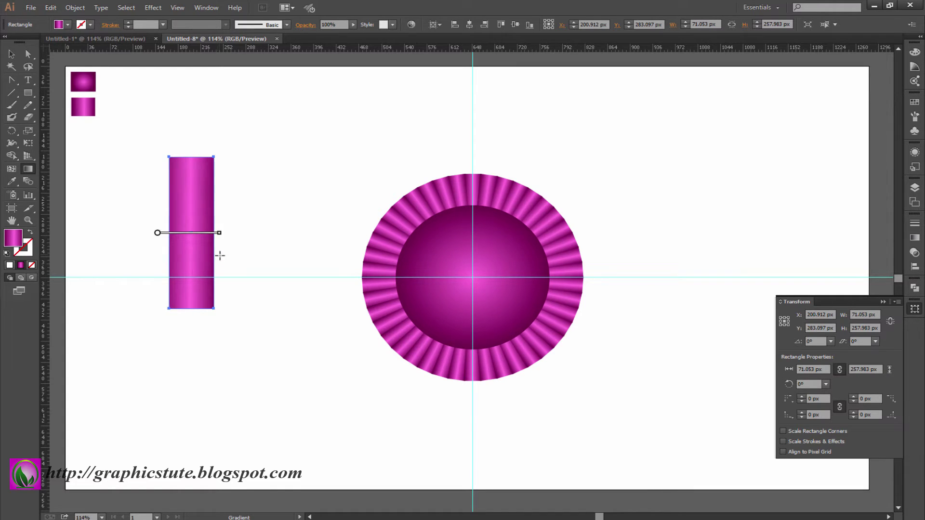
# - Add an anchor point mid-bottom of the ribbon and nudge it upward into a notch
pyautogui.press('v')
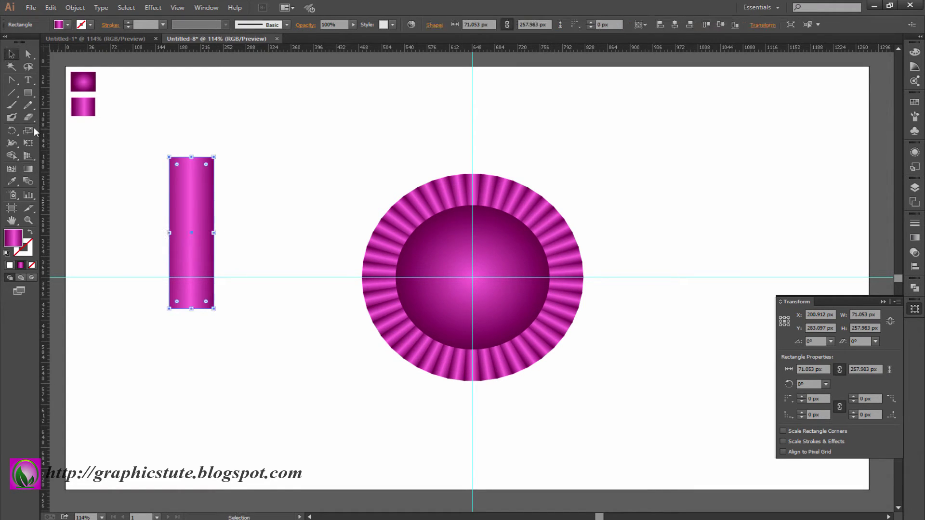
pyautogui.moveTo(12, 83); pyautogui.dragTo(67, 91)
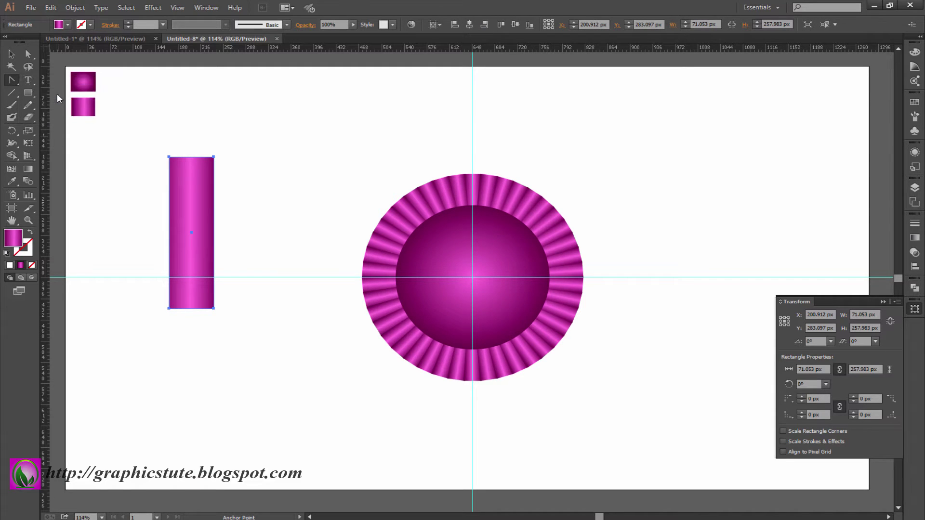
pyautogui.click(191, 315)
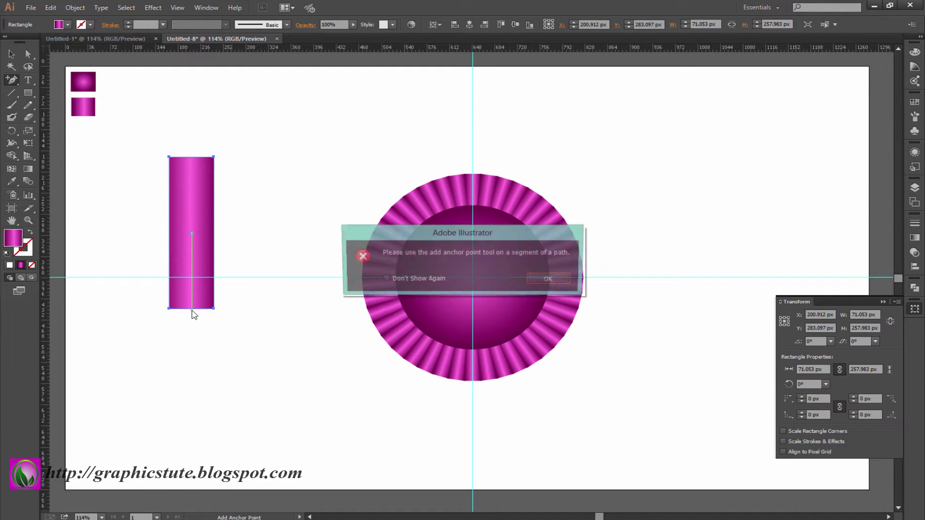
pyautogui.click(550, 279)
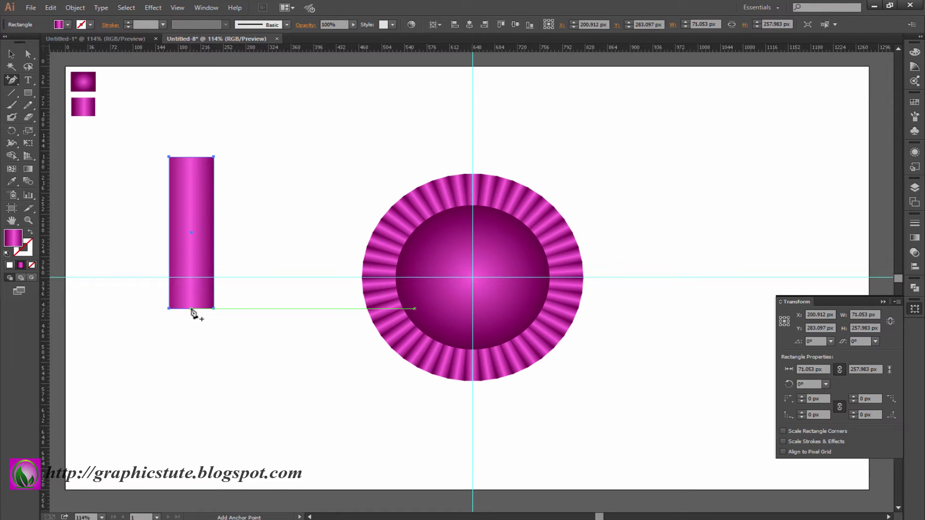
pyautogui.click(192, 308)
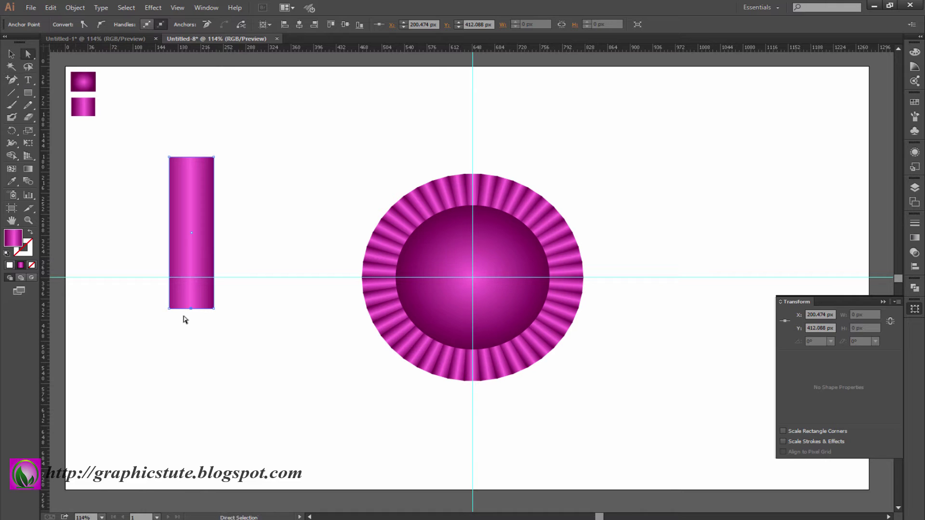
pyautogui.press('Up')
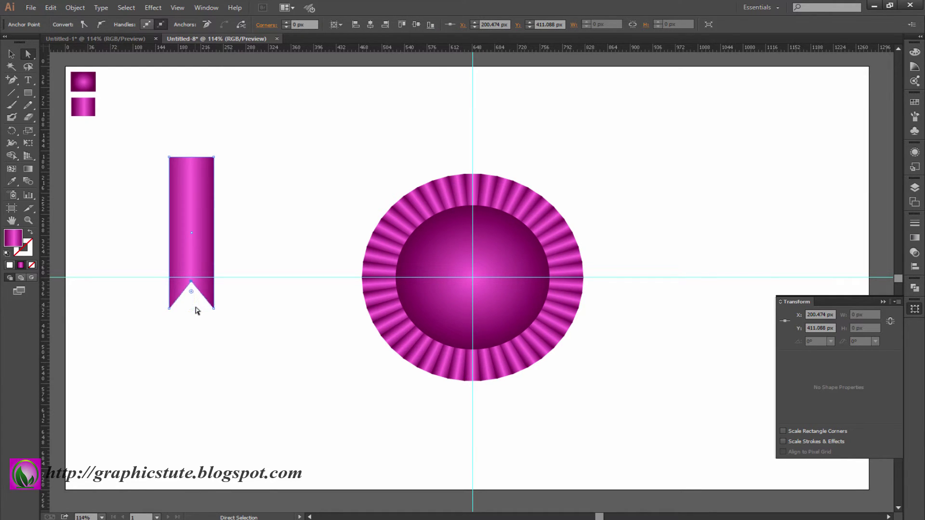
pyautogui.hotkey('shift', 'Up')
pyautogui.hotkey('shift', 'Up')
pyautogui.hotkey('shift', 'Up')
pyautogui.press('Up')
pyautogui.press('Up')
pyautogui.press('Up')
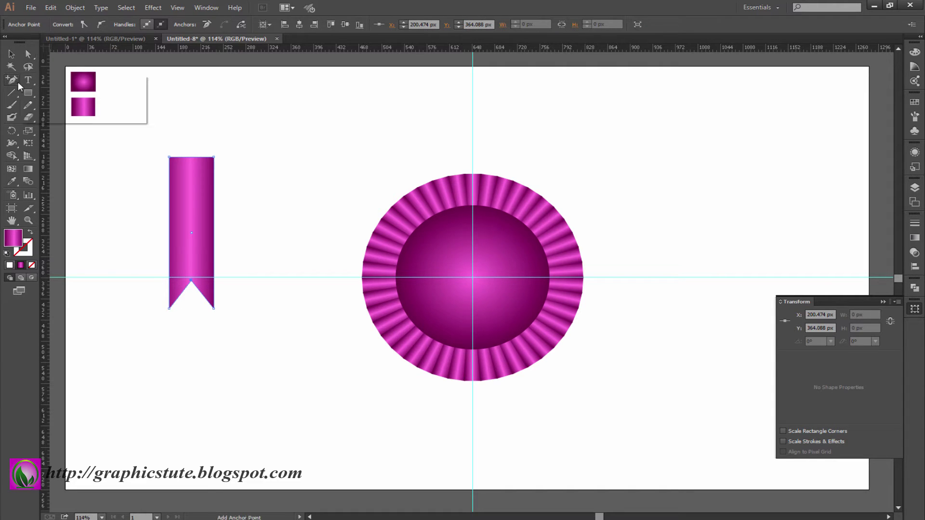
# - Curve the notch into an arch with the Anchor Point tool, then begin tapering the ribbon top
pyautogui.moveTo(19, 83); pyautogui.dragTo(57, 115)
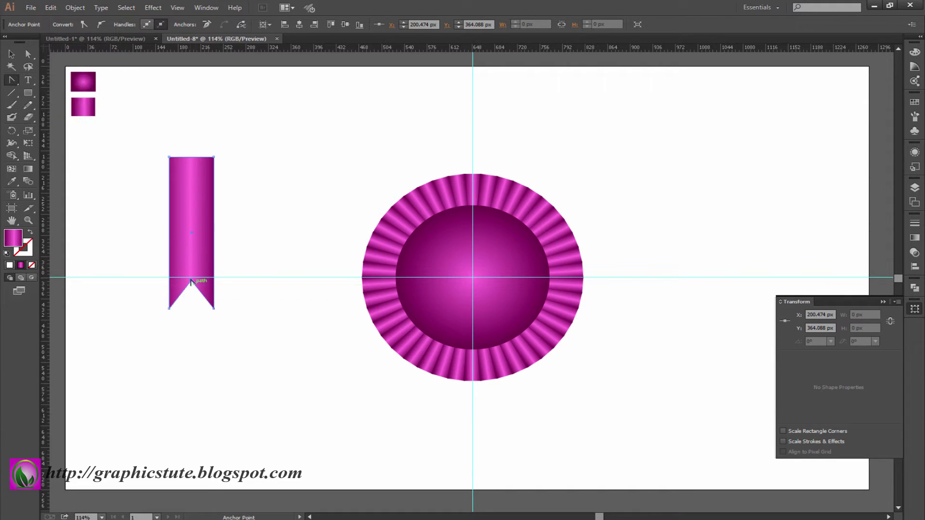
pyautogui.moveTo(191, 281); pyautogui.dragTo(173, 281)
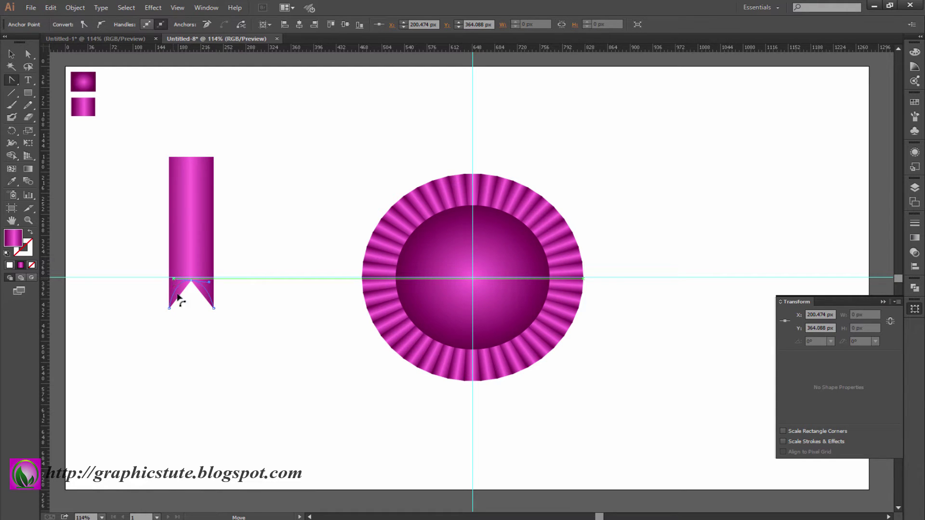
pyautogui.moveTo(178, 298); pyautogui.dragTo(186, 304)
pyautogui.click(191, 280)
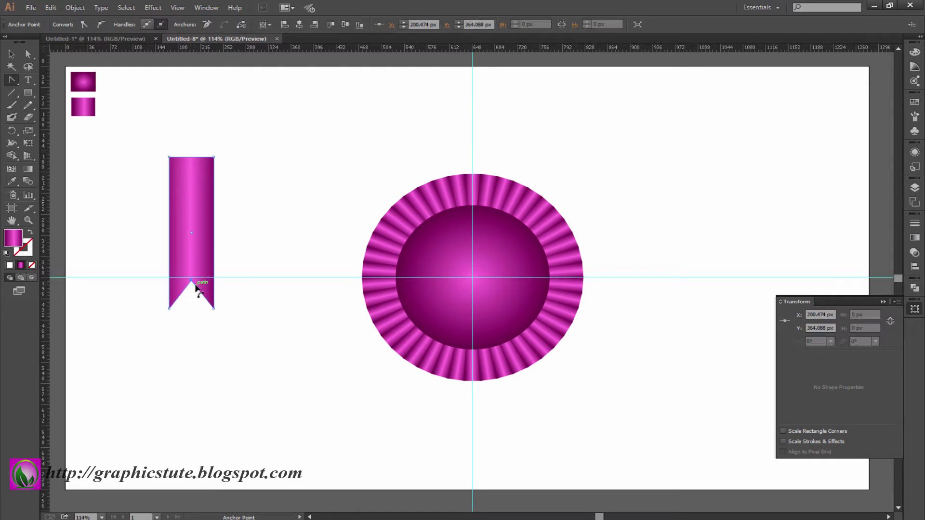
pyautogui.hotkey('ctrl', 'z')
pyautogui.moveTo(197, 291); pyautogui.dragTo(201, 303)
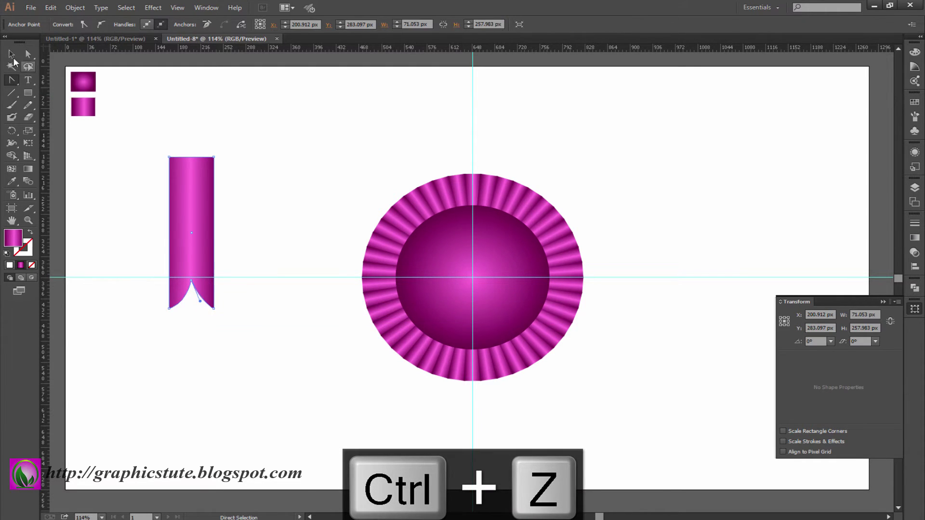
pyautogui.click(11, 54)
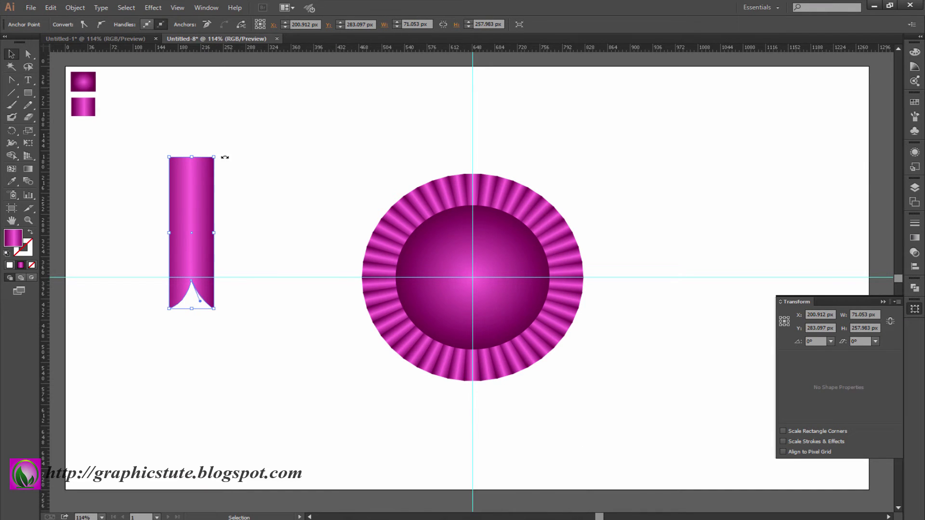
pyautogui.click(29, 143)
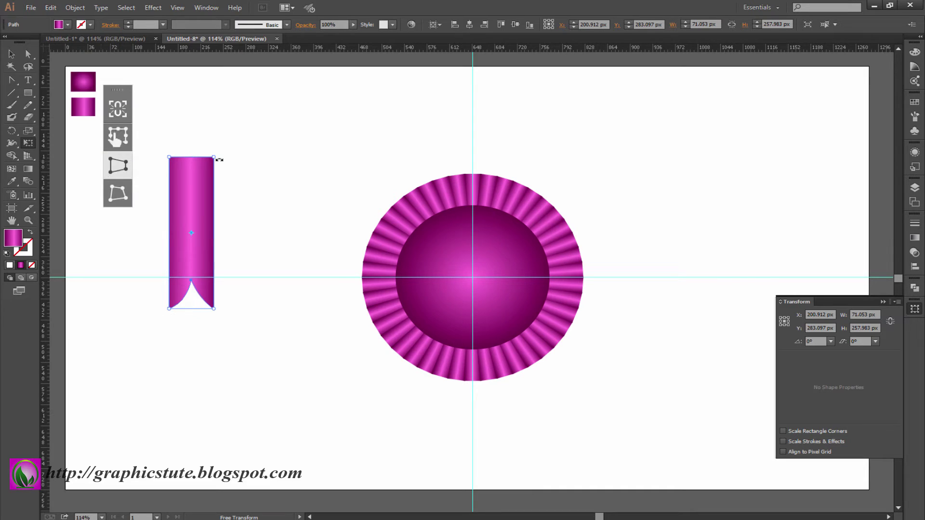
pyautogui.moveTo(215, 158); pyautogui.dragTo(185, 152)
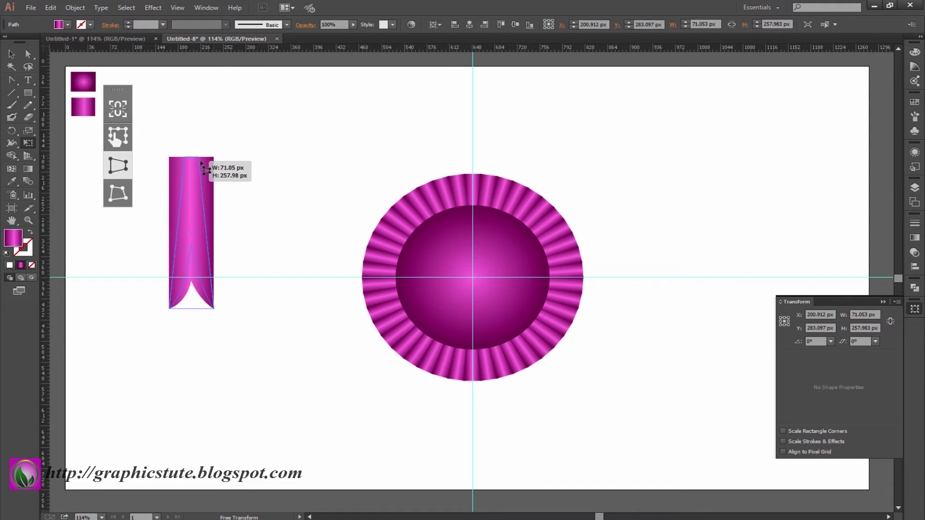
# - Move the tapered ribbon to the rosette's lower left, tilt it, and send it to the back
pyautogui.press('v')
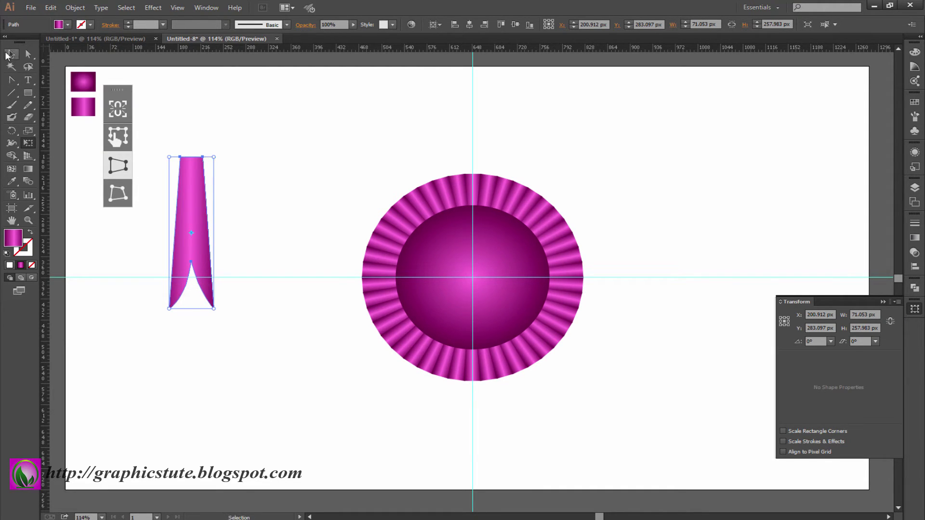
pyautogui.click(259, 211)
pyautogui.moveTo(194, 210)
pyautogui.mouseDown()
pyautogui.moveTo(452, 444)
pyautogui.moveTo(401, 458)
pyautogui.mouseUp()
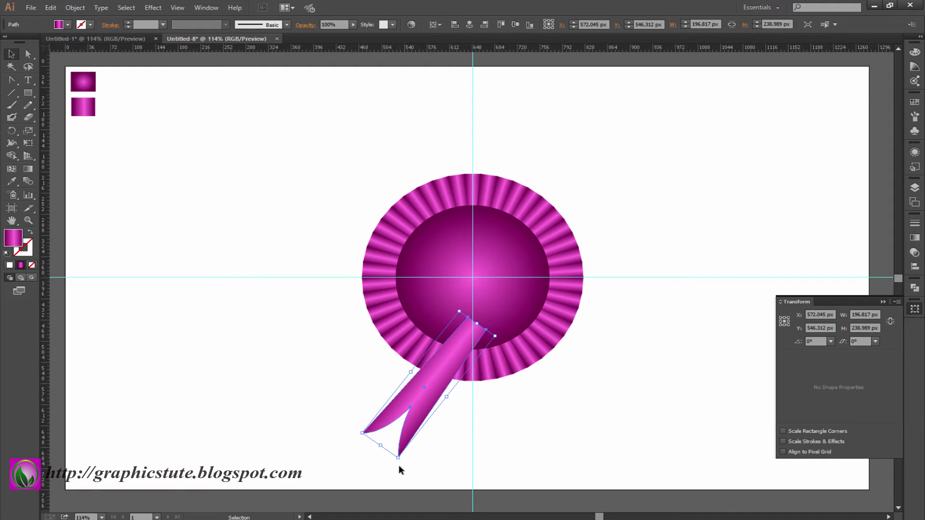
pyautogui.moveTo(402, 466); pyautogui.dragTo(425, 471)
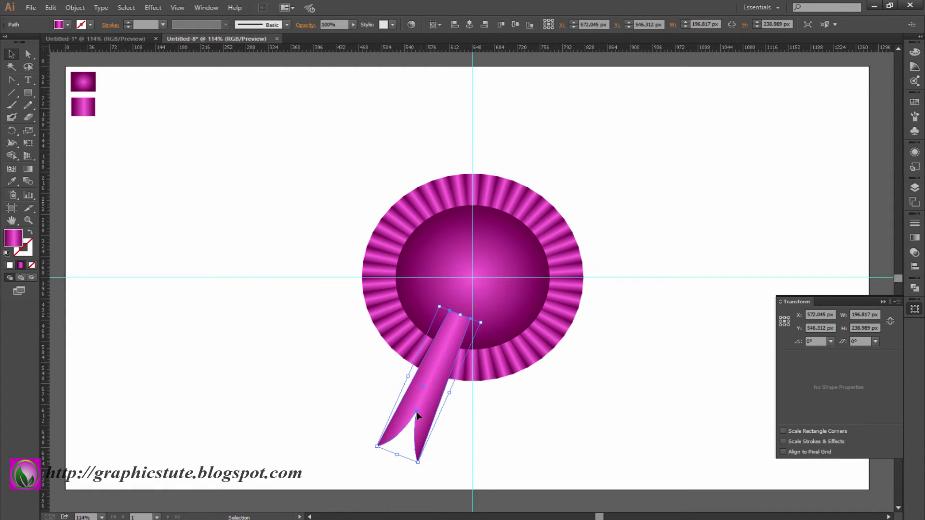
pyautogui.rightClick(433, 379)
pyautogui.moveTo(464, 356)
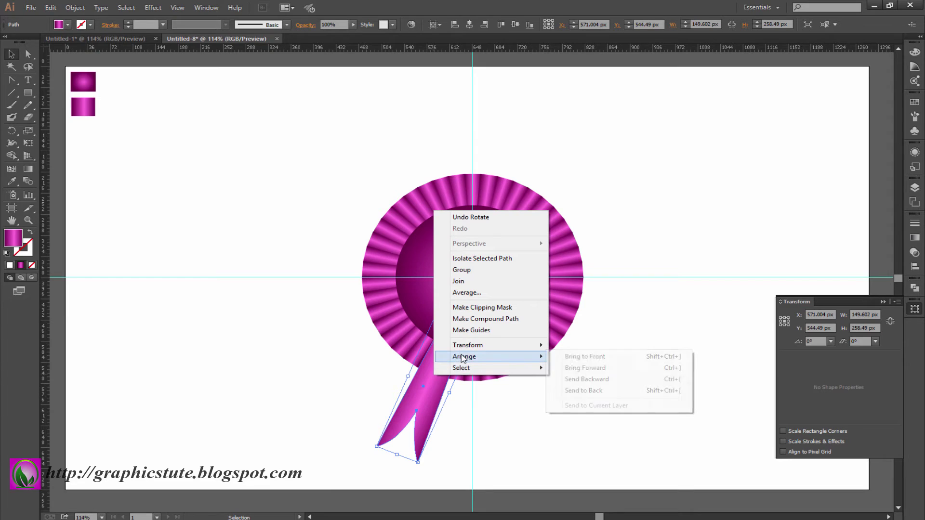
pyautogui.click(586, 392)
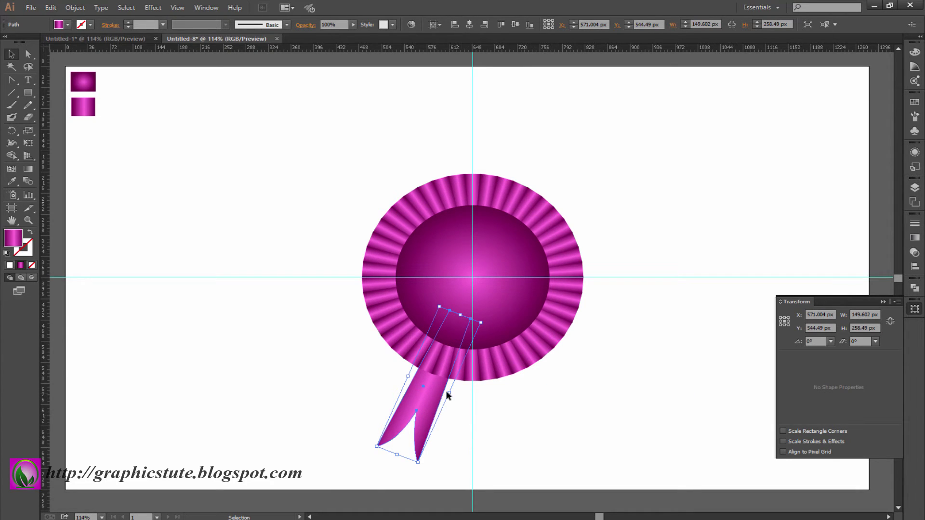
pyautogui.moveTo(451, 395); pyautogui.dragTo(426, 418)
pyautogui.moveTo(425, 419); pyautogui.dragTo(423, 420)
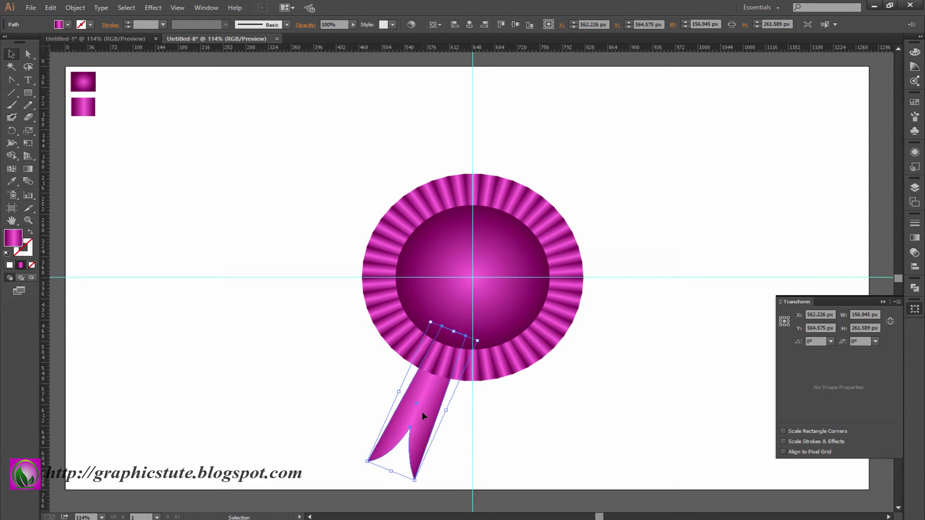
# - Reflect a vertical copy of the ribbon and place it at the rosette's lower right
pyautogui.rightClick(422, 409)
pyautogui.moveTo(455, 378)
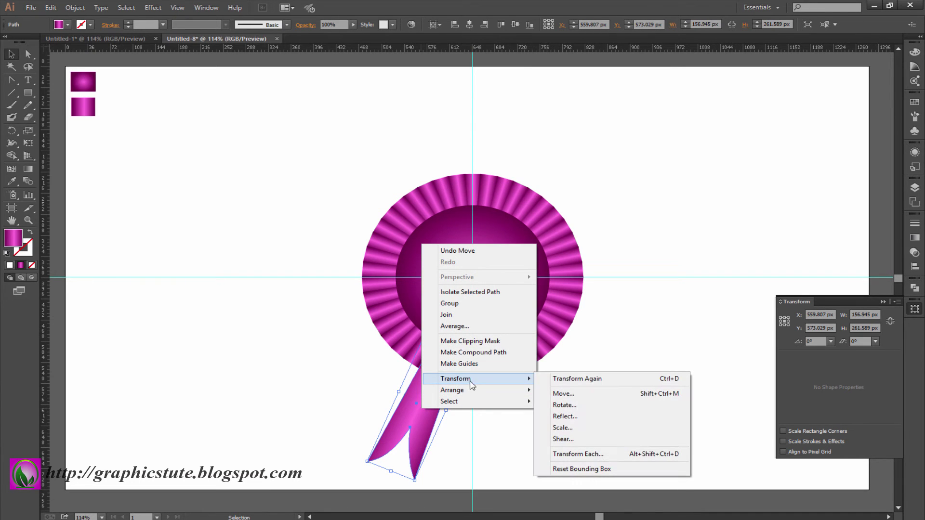
pyautogui.click(565, 417)
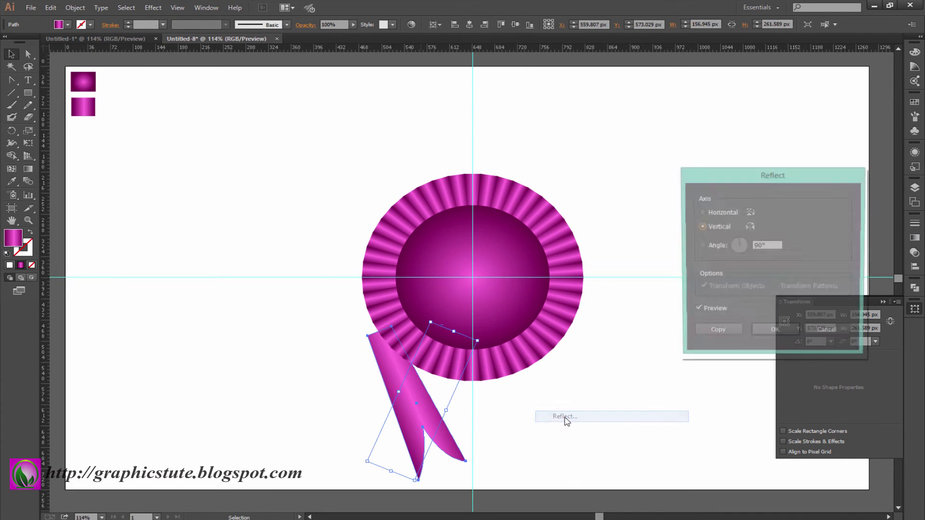
pyautogui.click(716, 333)
pyautogui.moveTo(423, 400); pyautogui.dragTo(615, 409)
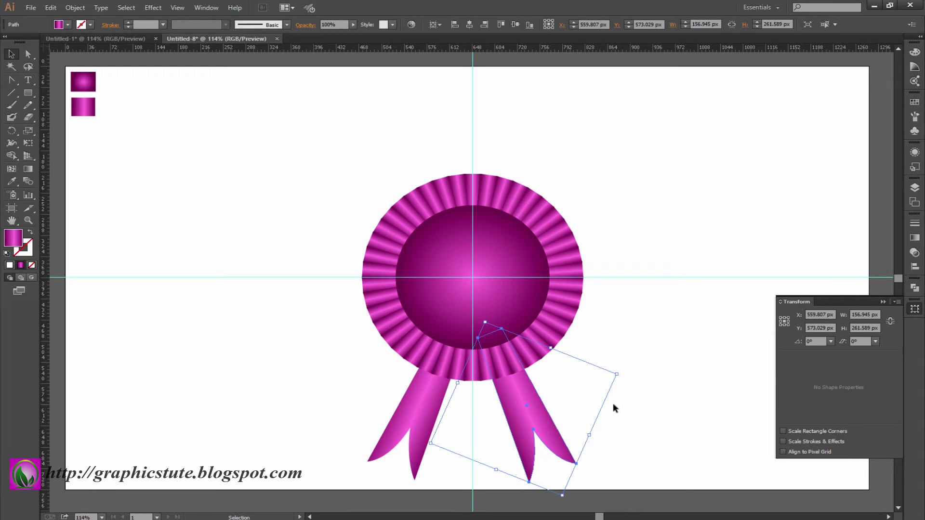
pyautogui.click(696, 375)
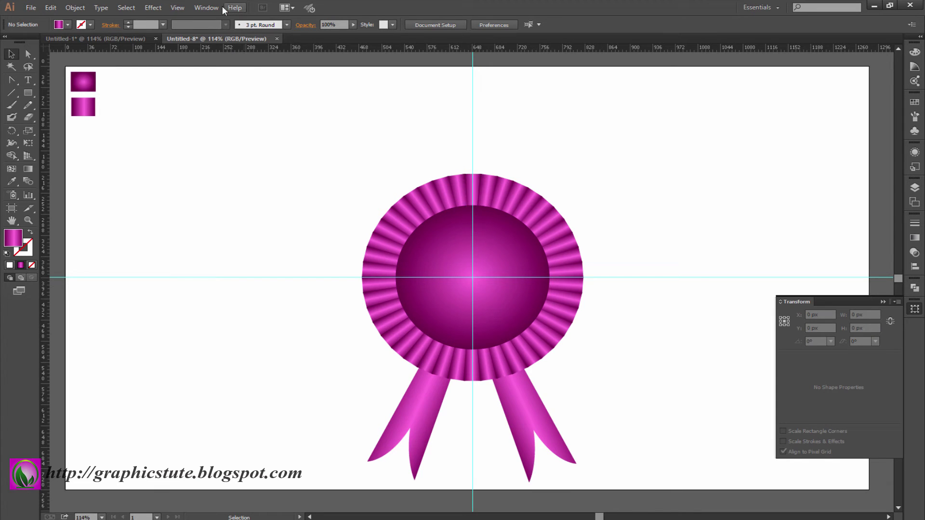
# - Hide the rulers and the guide lines
pyautogui.click(177, 9)
pyautogui.moveTo(217, 227)
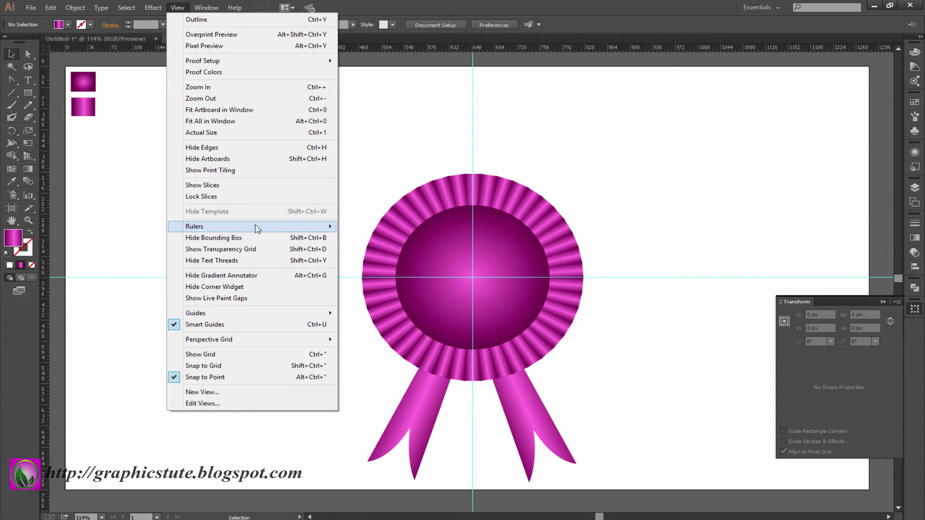
pyautogui.click(371, 226)
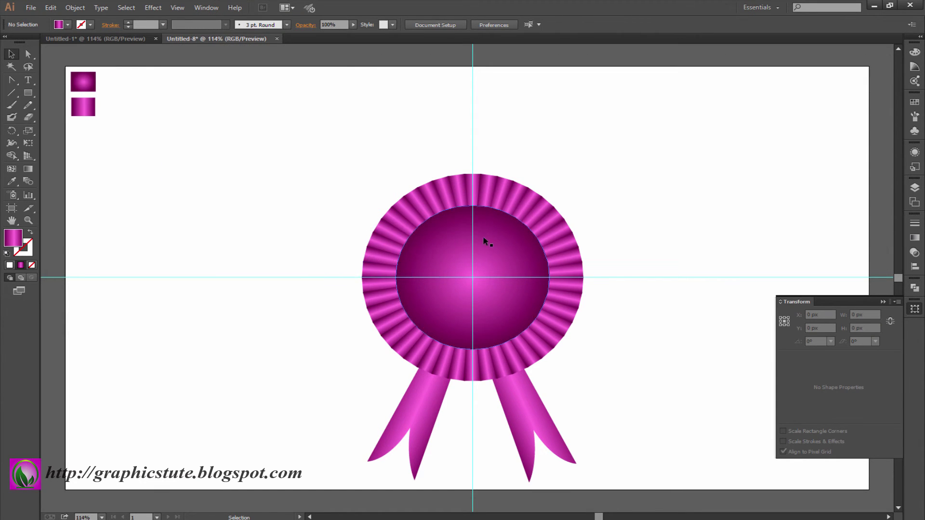
pyautogui.hotkey('ctrl', ';')
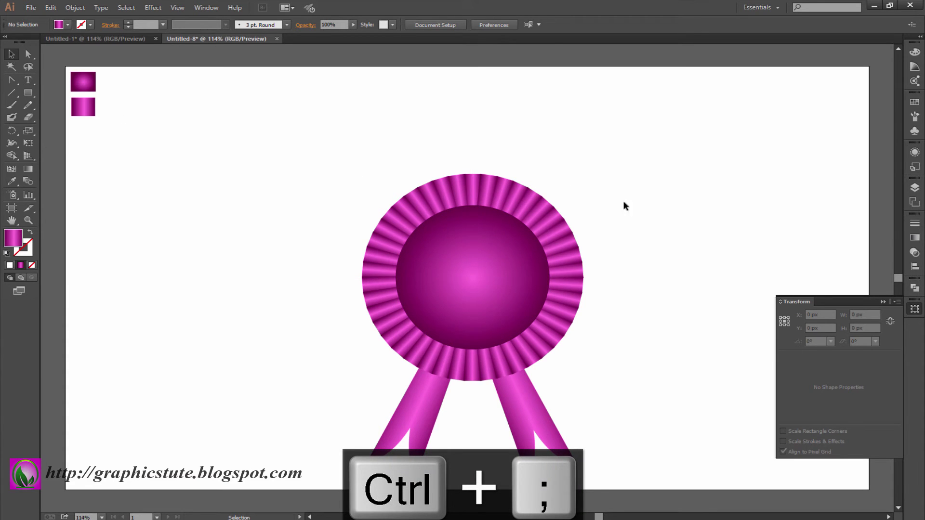
# - Select the whole badge, shift it up and left, and group all its parts
pyautogui.moveTo(628, 197); pyautogui.dragTo(382, 375)
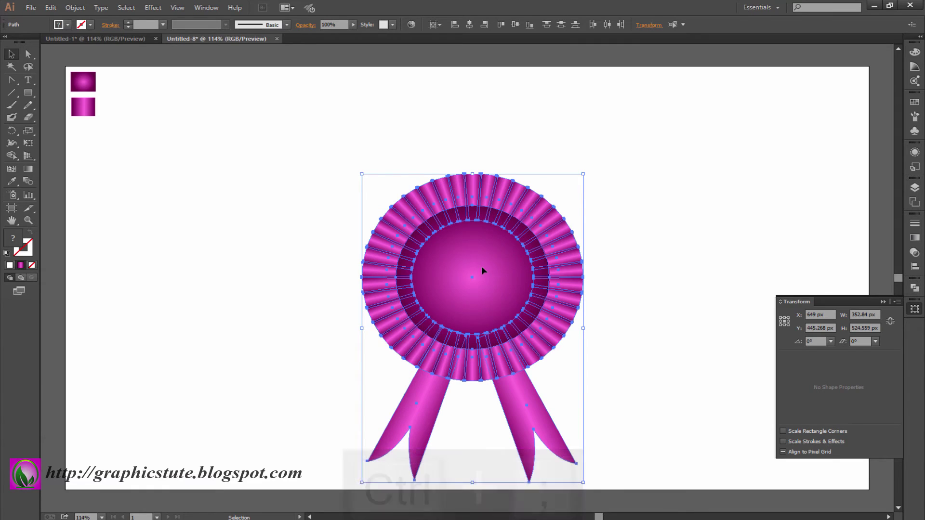
pyautogui.moveTo(482, 268); pyautogui.dragTo(468, 198)
pyautogui.rightClick(468, 203)
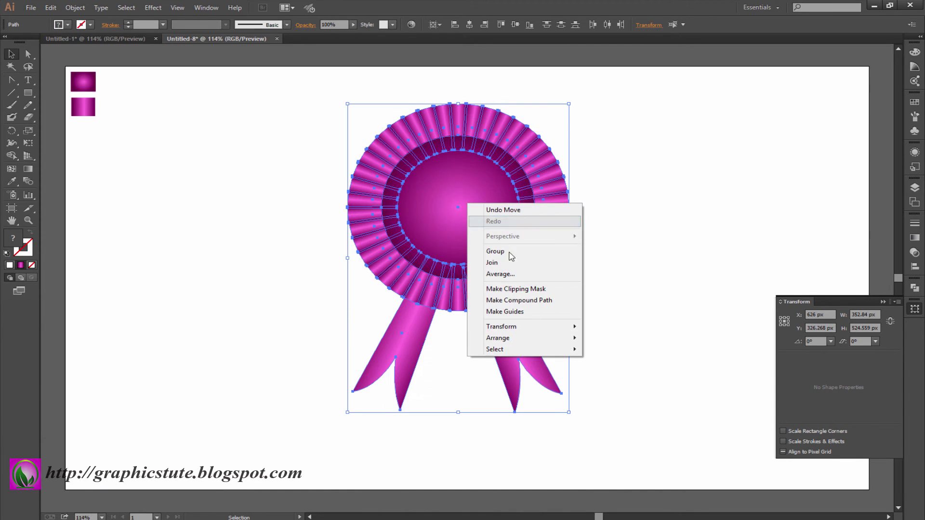
pyautogui.click(496, 251)
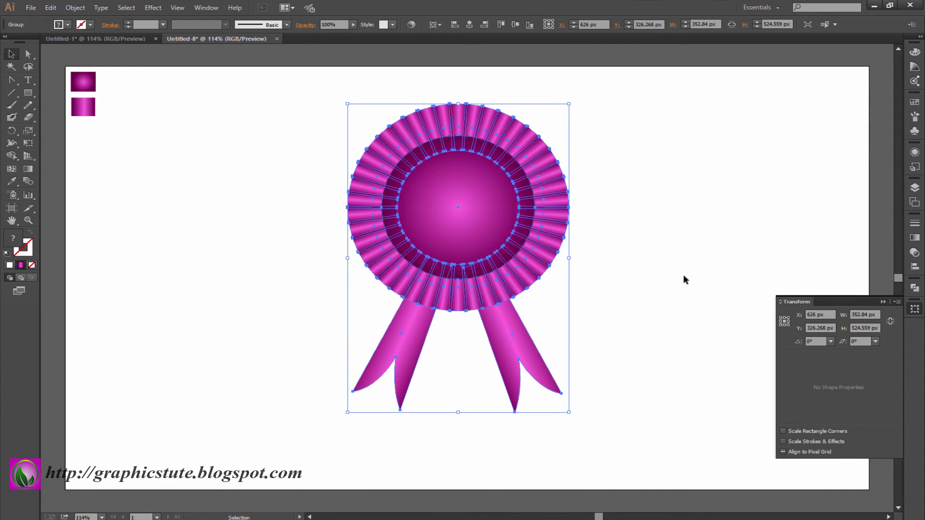
pyautogui.click(683, 277)
pyautogui.click(884, 301)
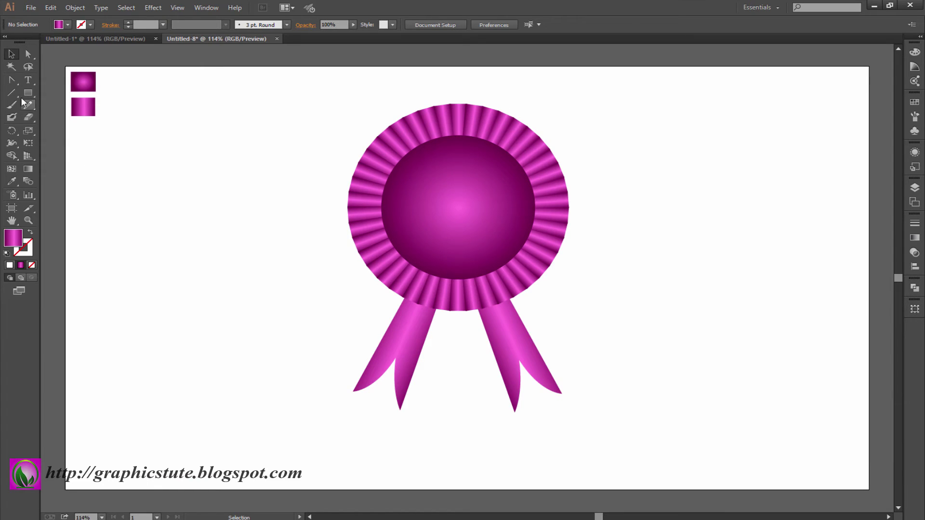
# - Add '1st' and 'Place' as two separate text lines left of the badge
pyautogui.click(28, 80)
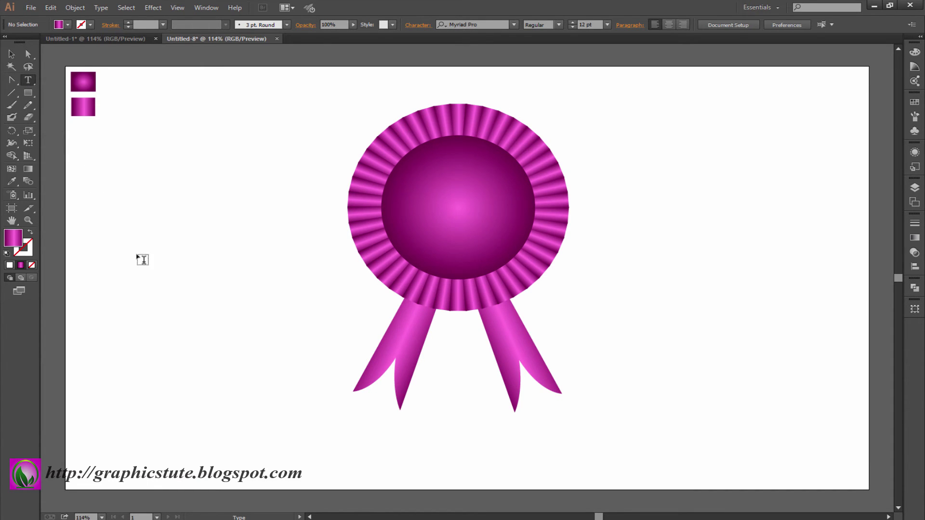
pyautogui.click(151, 269)
pyautogui.write('1st')
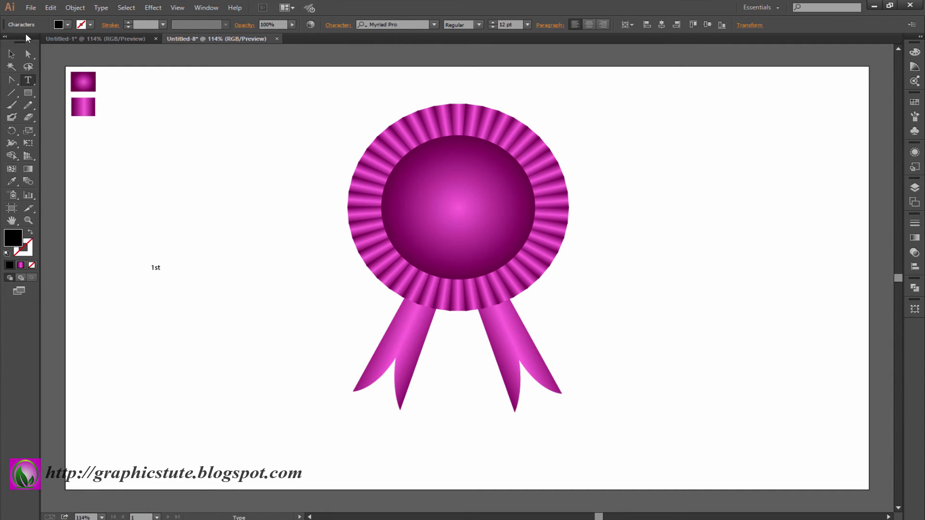
pyautogui.click(11, 54)
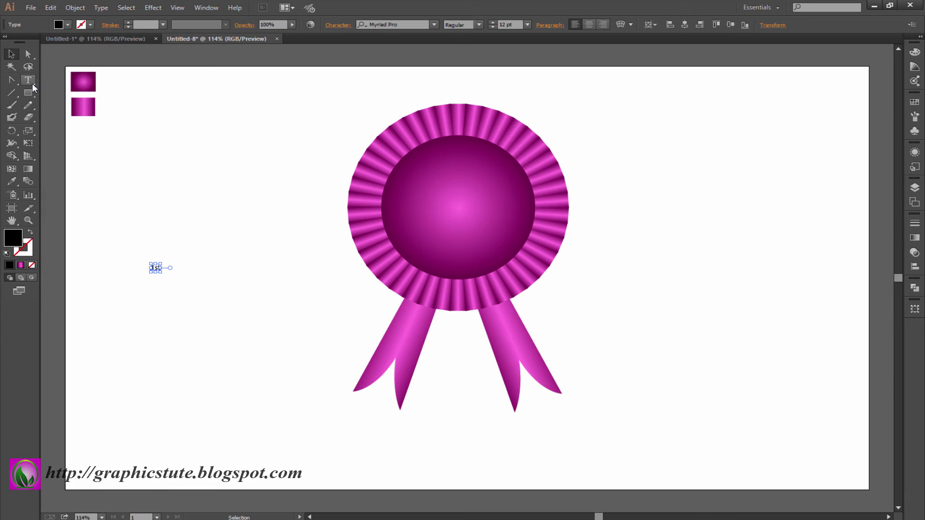
pyautogui.click(33, 84)
pyautogui.click(158, 283)
pyautogui.write('Place')
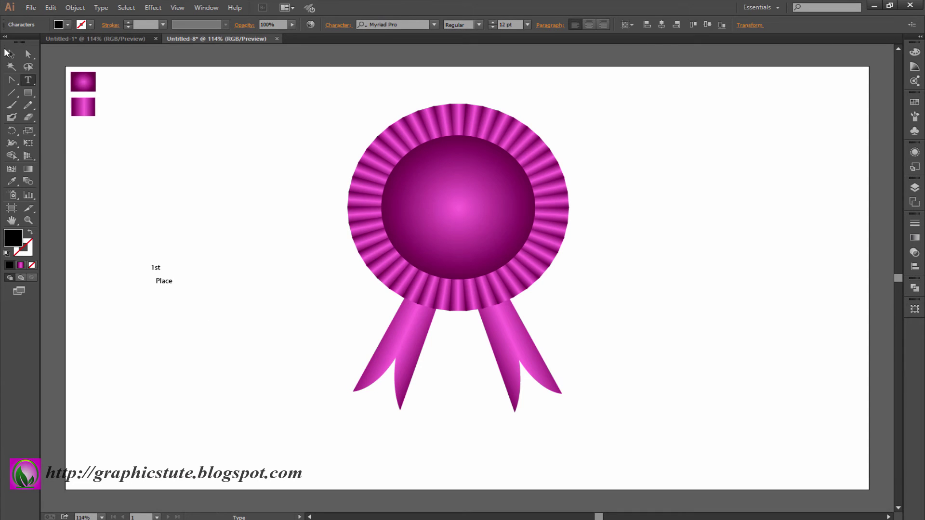
pyautogui.click(11, 53)
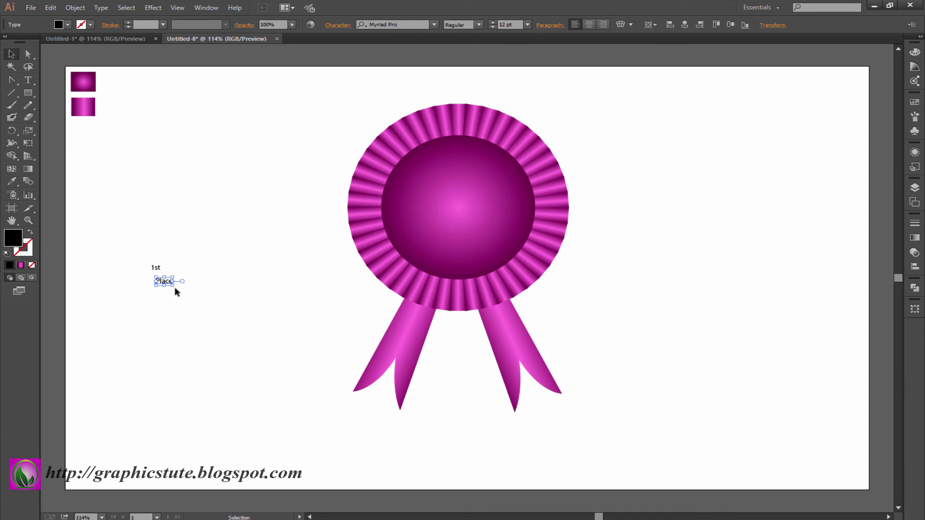
# - Enlarge both text lines and move 'Place' onto the medal's centre
pyautogui.moveTo(173, 286); pyautogui.dragTo(236, 309)
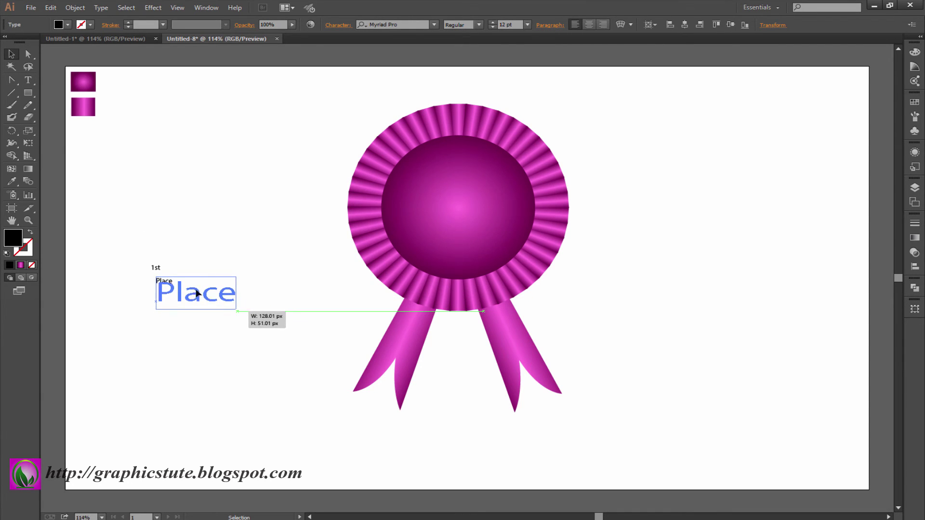
pyautogui.click(155, 267)
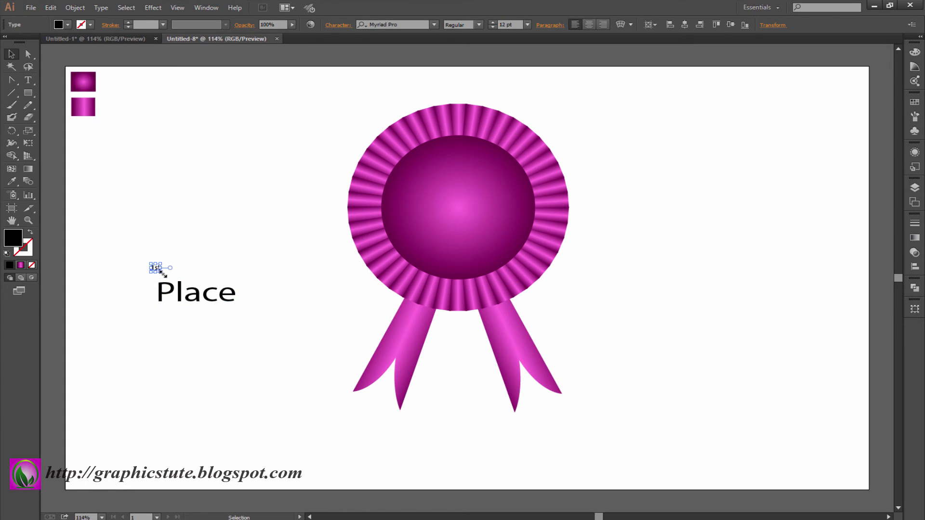
pyautogui.moveTo(164, 273)
pyautogui.mouseDown()
pyautogui.moveTo(212, 292)
pyautogui.moveTo(471, 181)
pyautogui.moveTo(468, 217)
pyautogui.mouseUp()
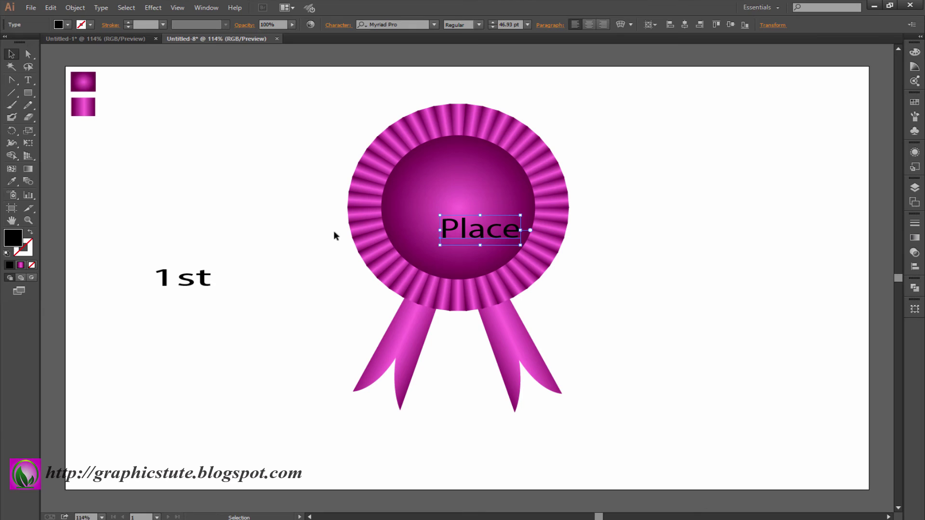
# - Enlarge '1st' to about 59 pt on the medal in white Palatino Linotype
pyautogui.click(255, 279)
pyautogui.click(184, 288)
pyautogui.moveTo(182, 299)
pyautogui.mouseDown()
pyautogui.moveTo(182, 308)
pyautogui.moveTo(470, 193)
pyautogui.mouseUp()
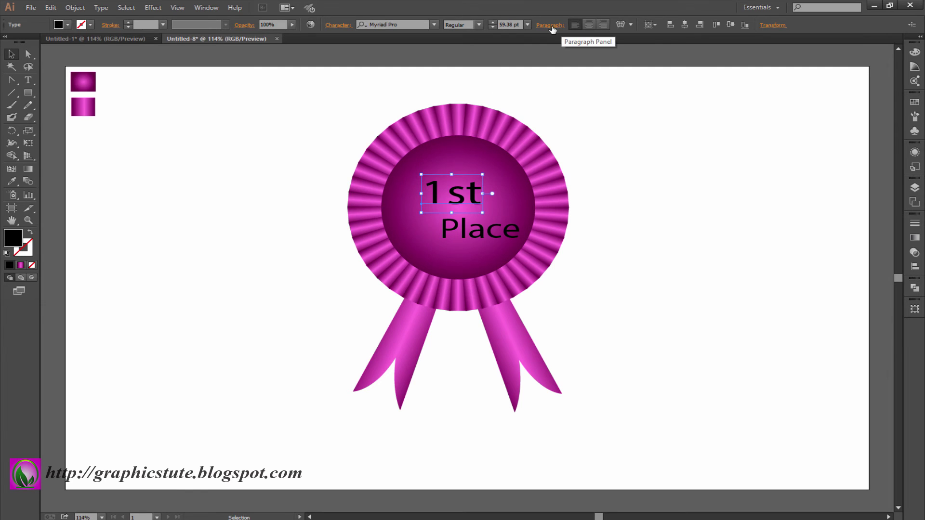
pyautogui.click(435, 25)
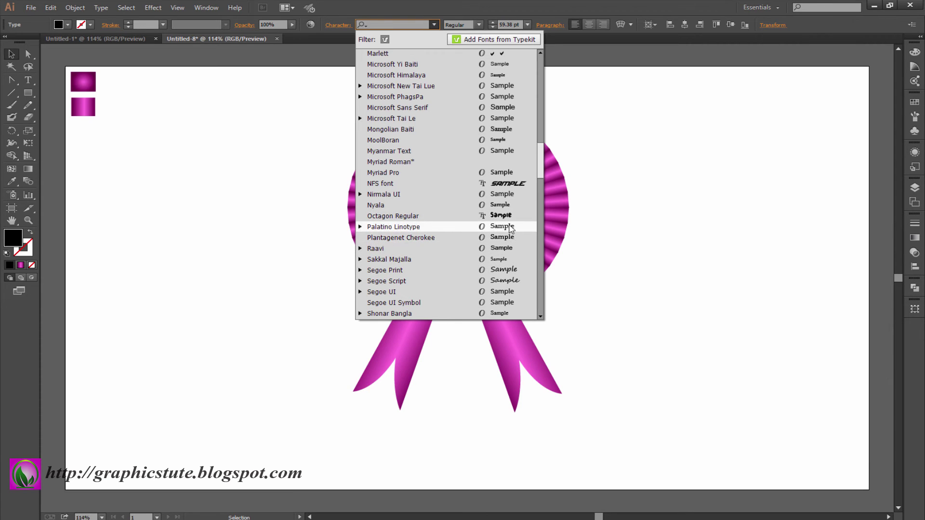
pyautogui.click(507, 227)
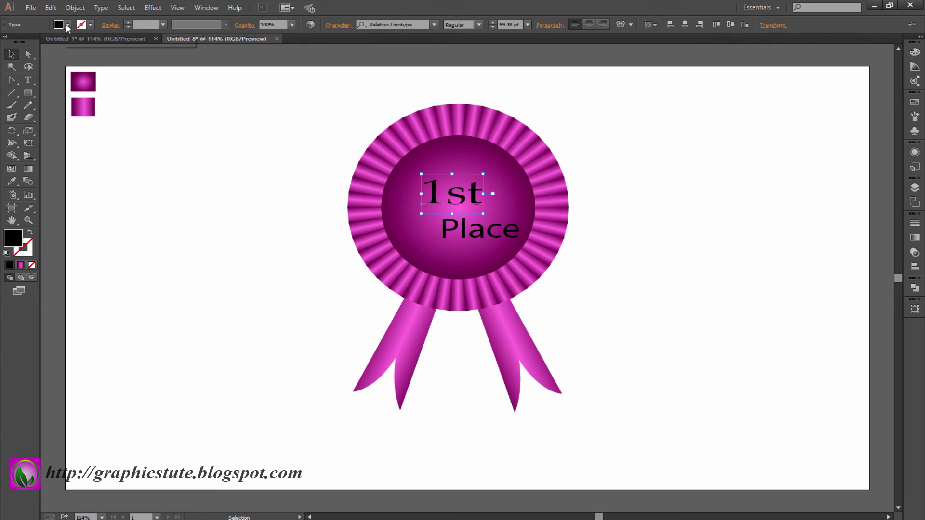
pyautogui.click(68, 28)
pyautogui.click(87, 41)
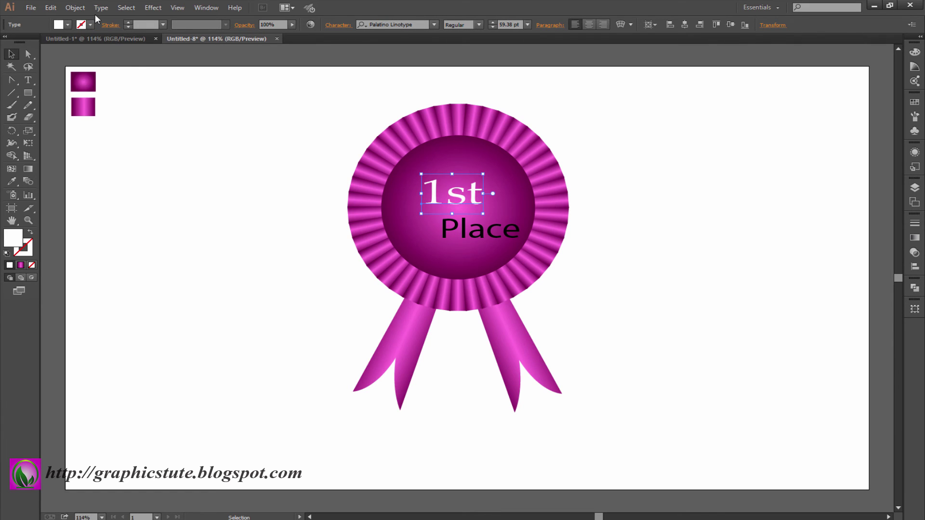
# - Make 'Place' white Plantagenet Cherokee and delete the two gradient sample squares
pyautogui.click(465, 238)
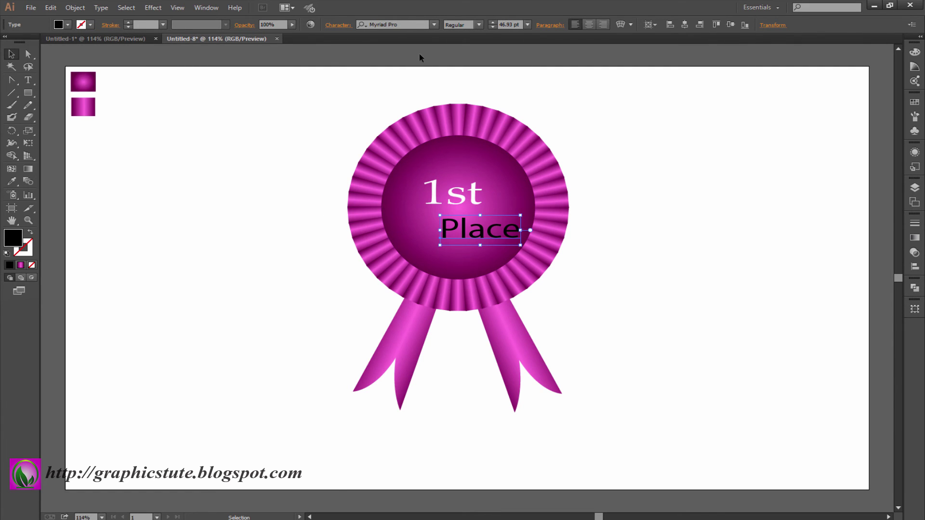
pyautogui.click(434, 25)
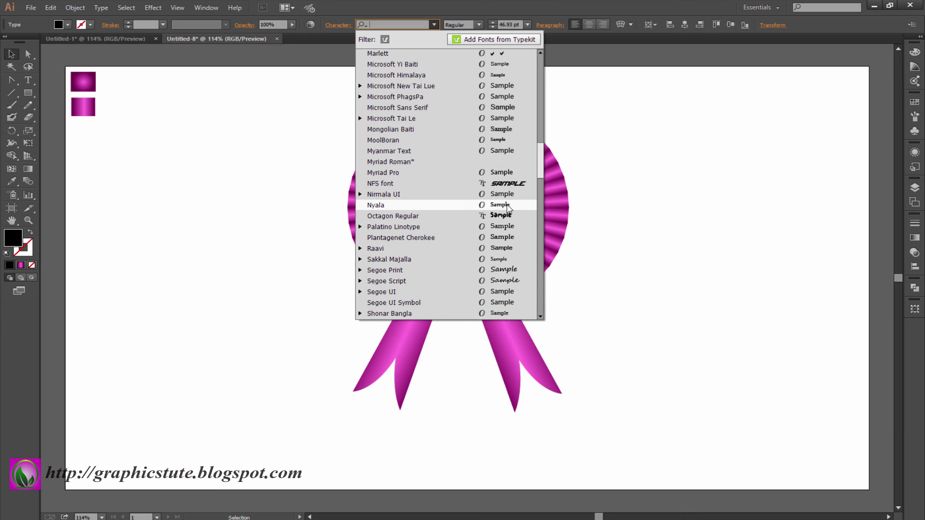
pyautogui.click(506, 238)
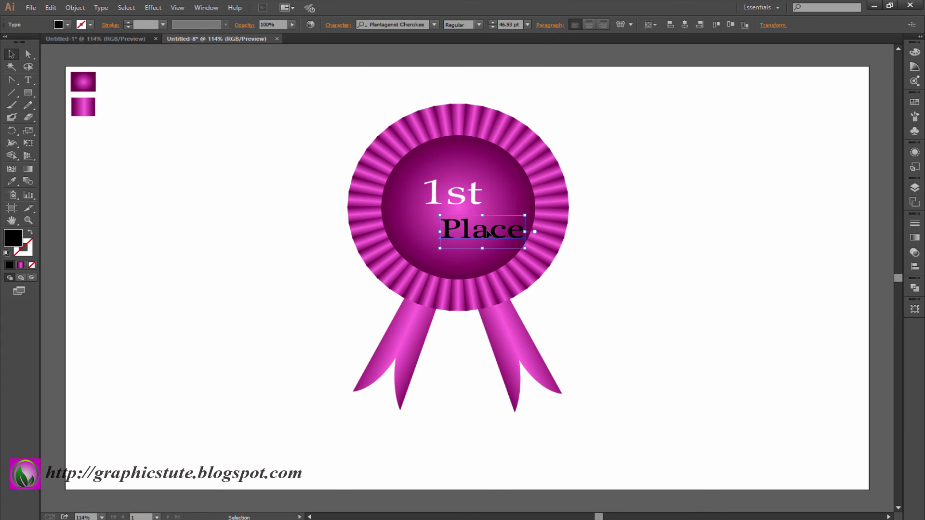
pyautogui.moveTo(489, 233); pyautogui.dragTo(481, 231)
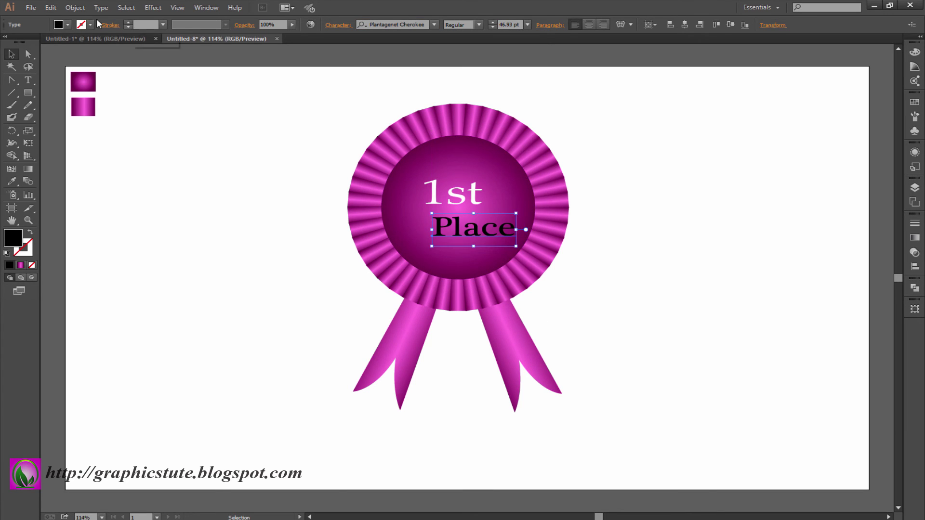
pyautogui.click(69, 25)
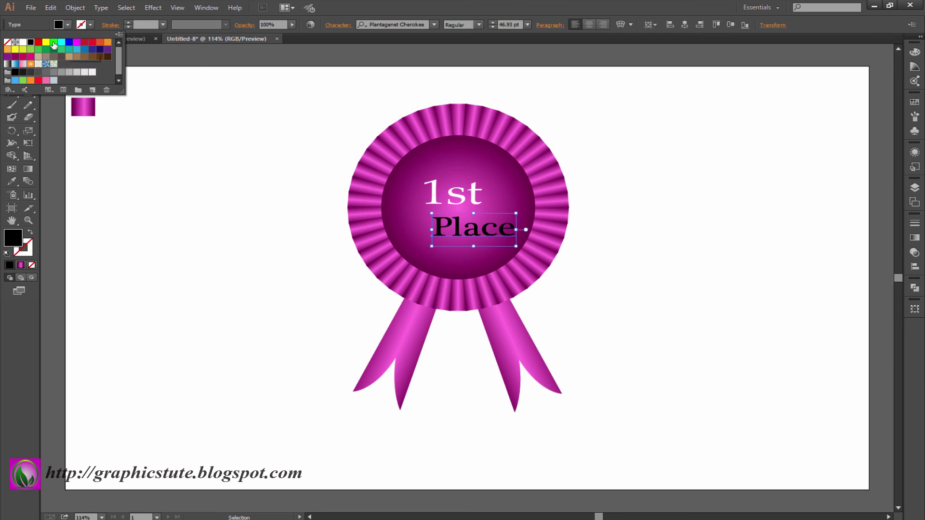
pyautogui.click(22, 42)
pyautogui.press('Escape')
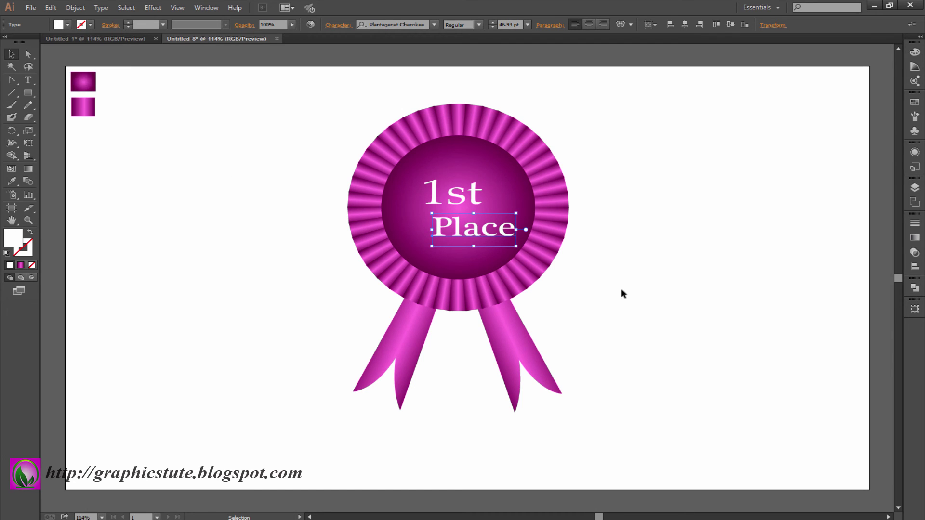
pyautogui.click(609, 297)
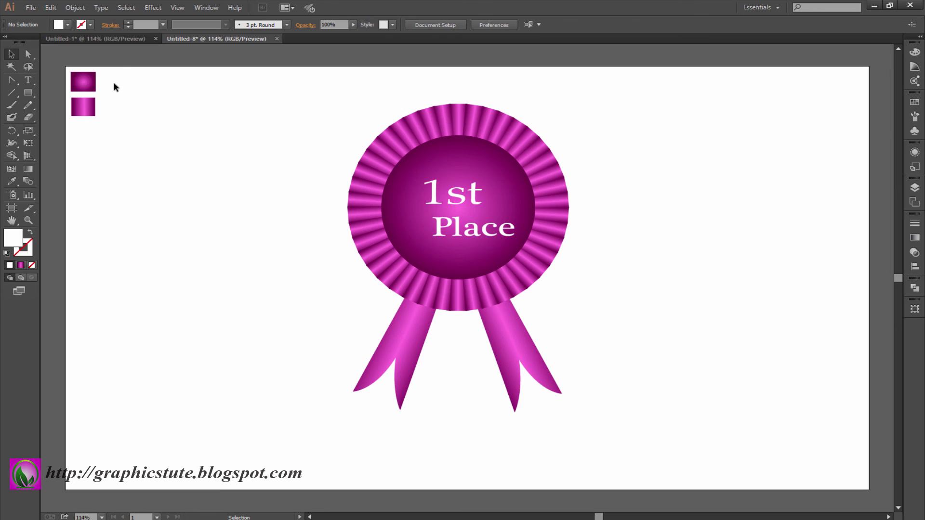
pyautogui.moveTo(114, 82); pyautogui.dragTo(70, 130)
pyautogui.press('Delete')
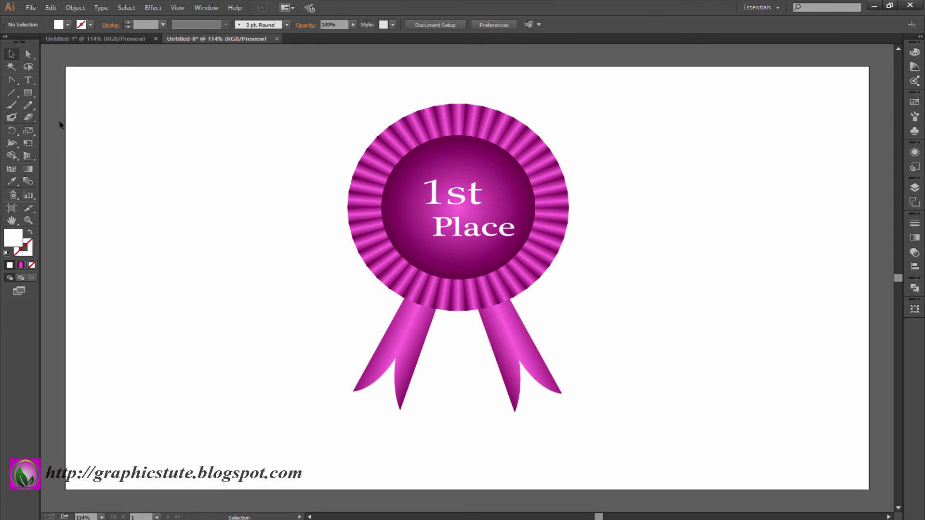
# - Check the Untitled-1 ribbon document, then return to Untitled-8 and select the entire badge
pyautogui.click(87, 39)
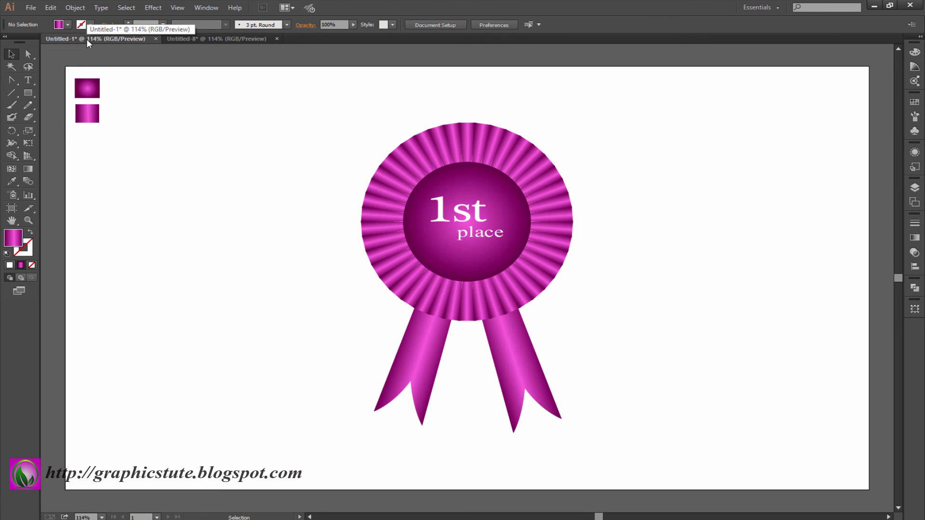
pyautogui.click(195, 39)
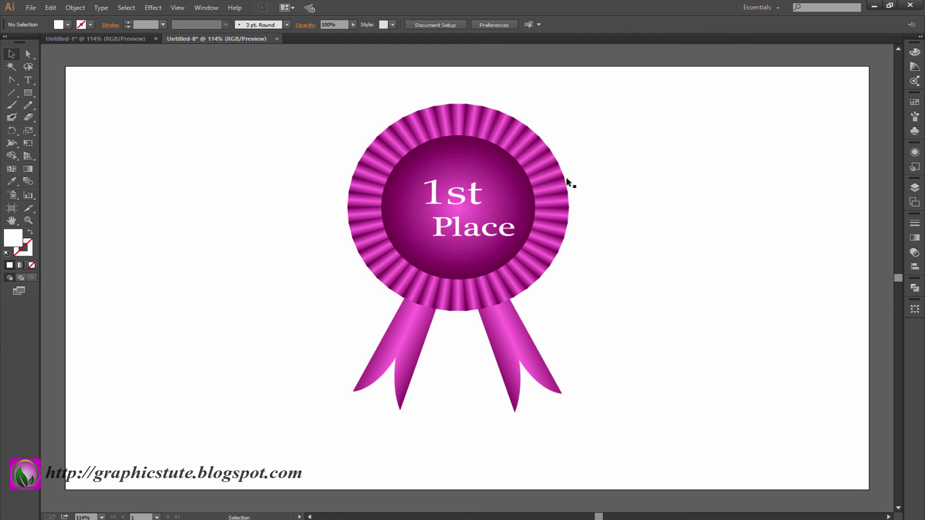
pyautogui.moveTo(598, 144); pyautogui.dragTo(354, 337)
pyautogui.click(572, 379)
pyautogui.moveTo(590, 137); pyautogui.dragTo(427, 300)
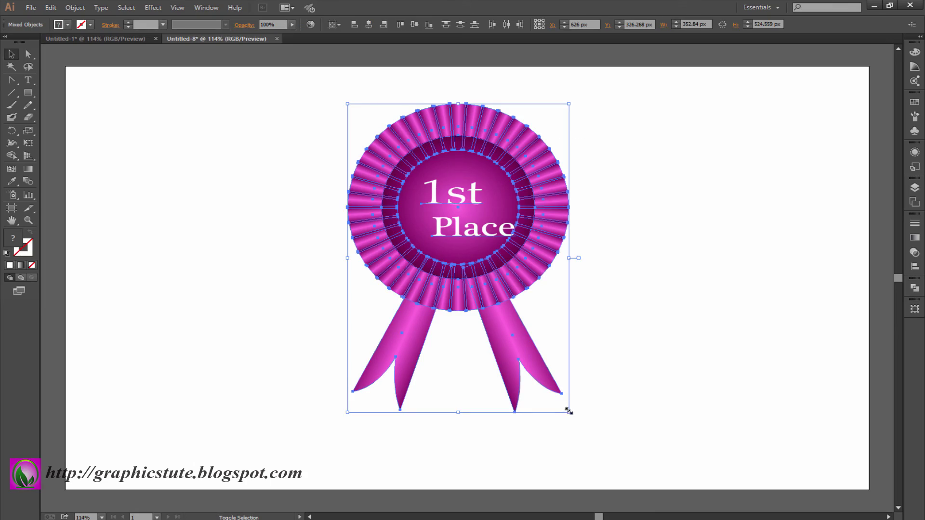
# - Scale the badge down slightly from a corner and nudge it down and right
pyautogui.moveTo(568, 411); pyautogui.dragTo(549, 386)
pyautogui.moveTo(485, 213); pyautogui.dragTo(492, 225)
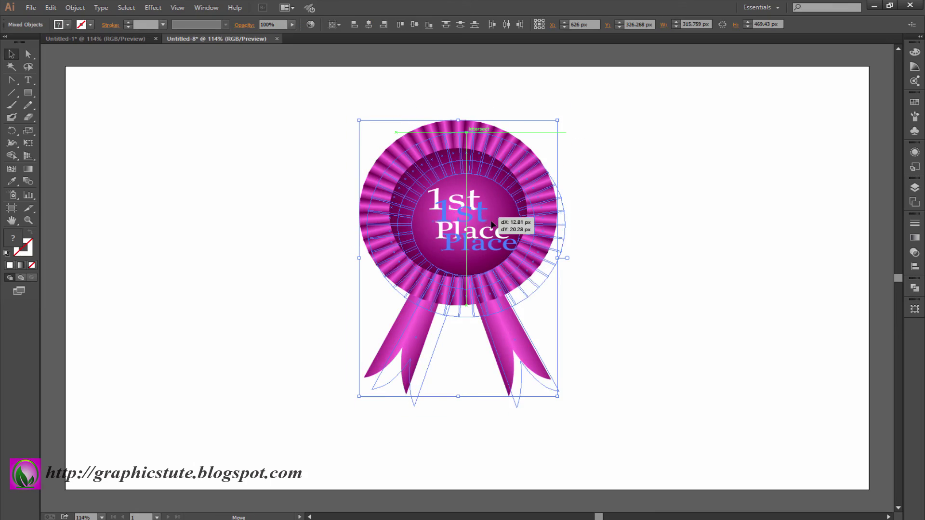
pyautogui.click(683, 323)
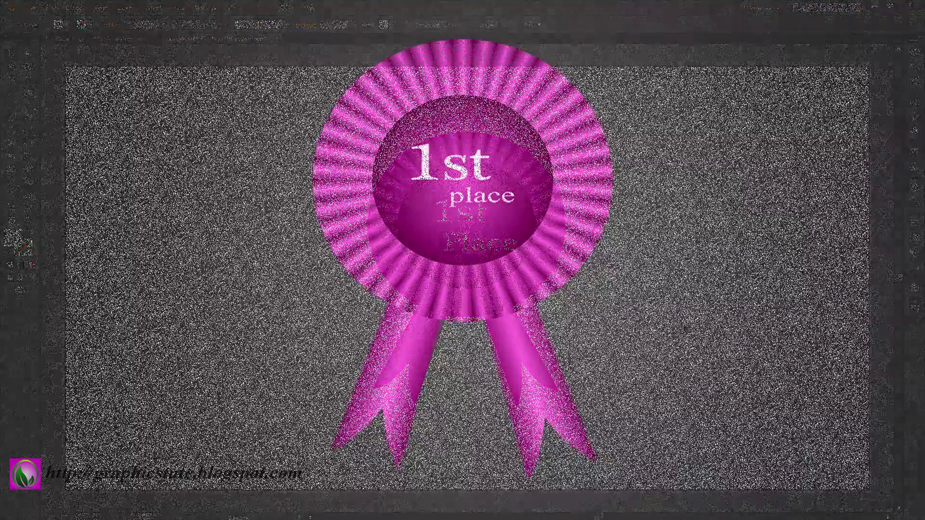